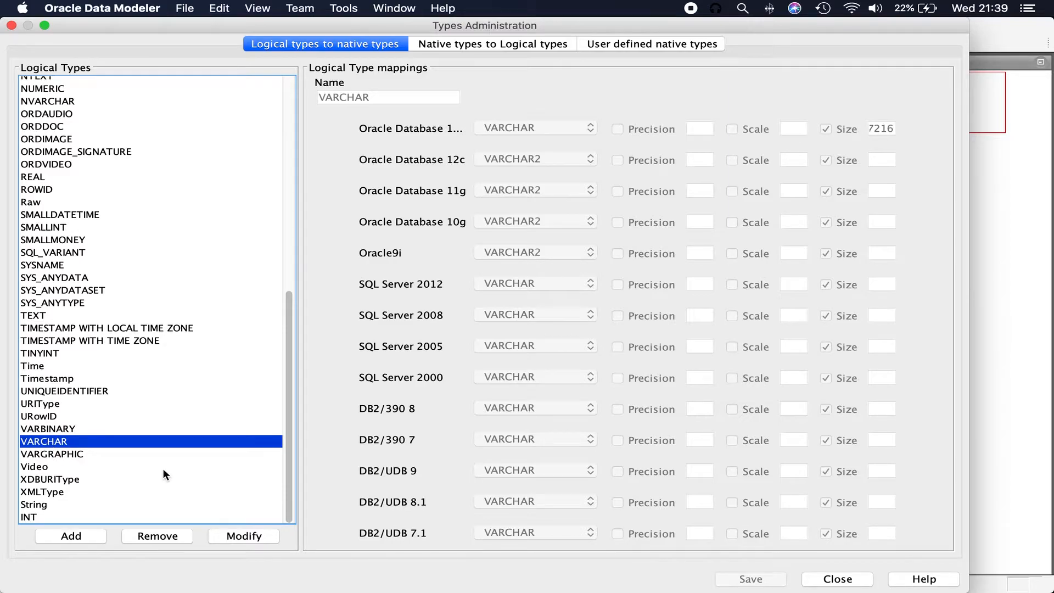
# Open the VARCHAR logical type for modification, check its size for the newest Oracle Database mapping, and save the type mappings.
pyautogui.click(239, 535)
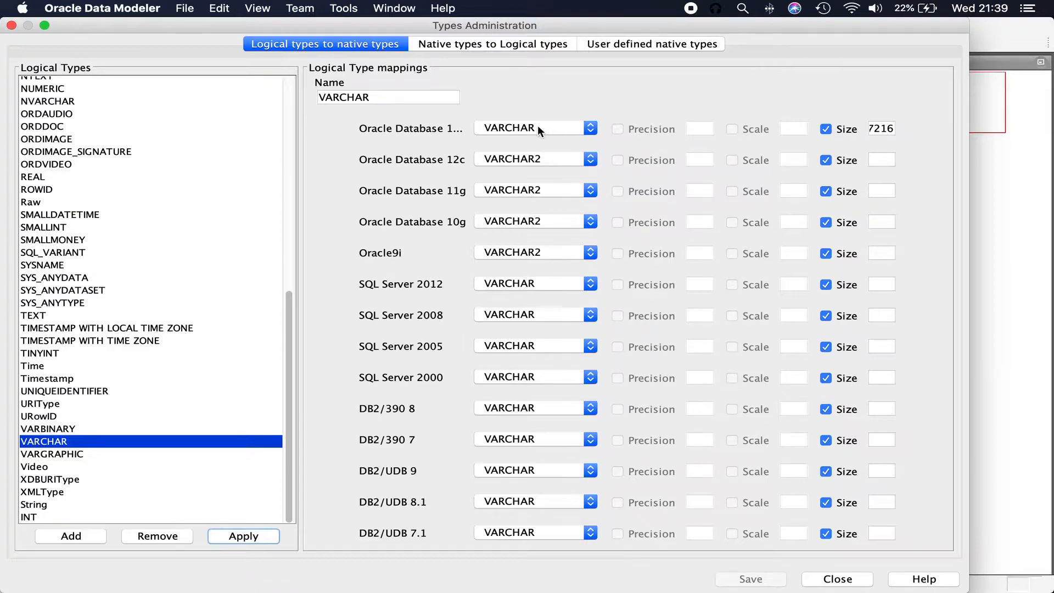
pyautogui.click(880, 129)
pyautogui.press('Left')
pyautogui.press('Left')
pyautogui.press('Left')
pyautogui.press('Left')
pyautogui.press('Left')
pyautogui.press('Left')
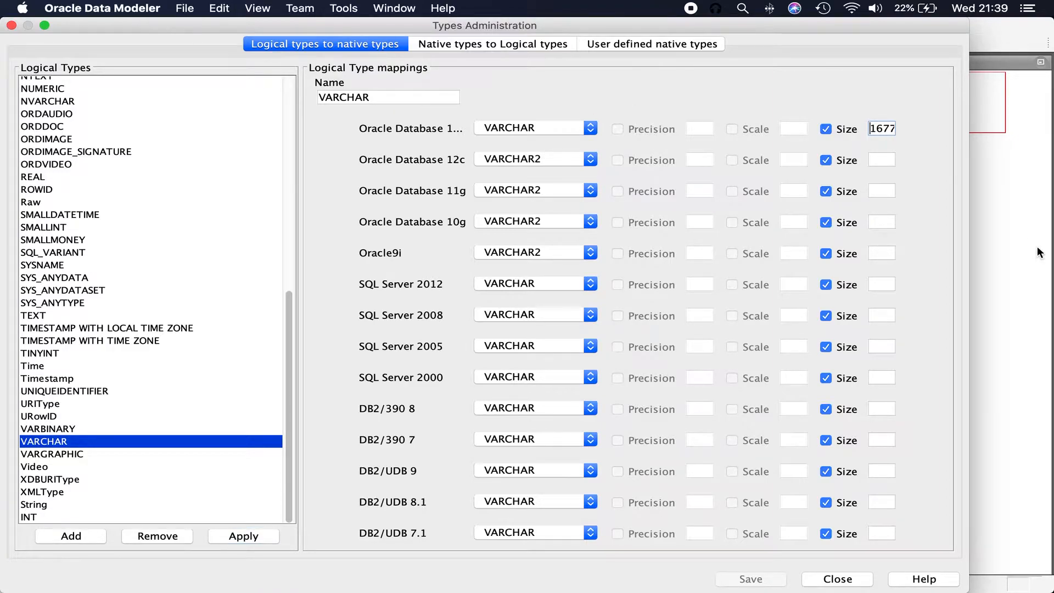
pyautogui.click(263, 532)
pyautogui.click(748, 578)
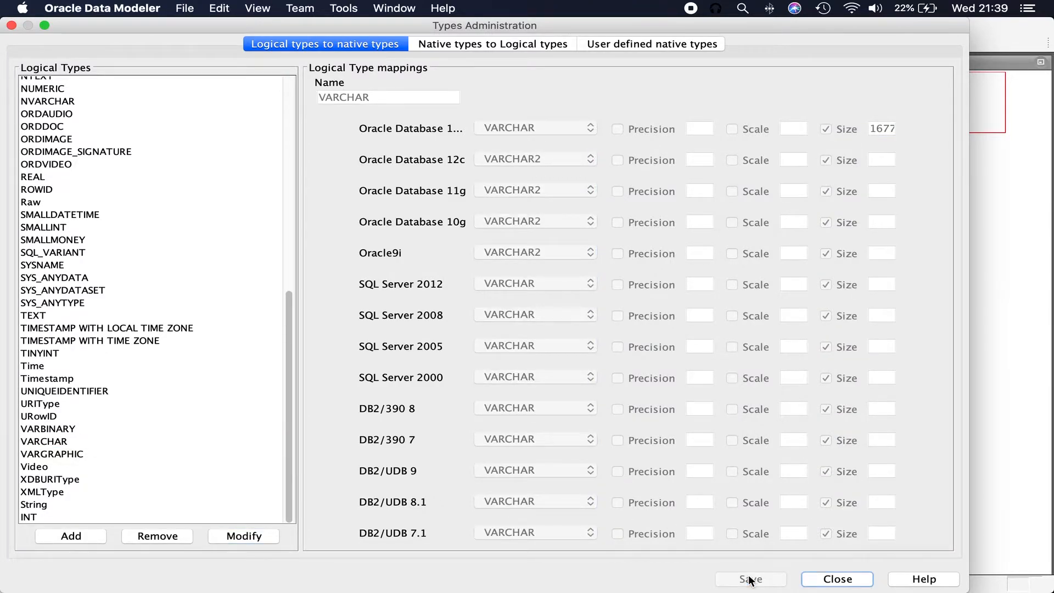
pyautogui.click(827, 579)
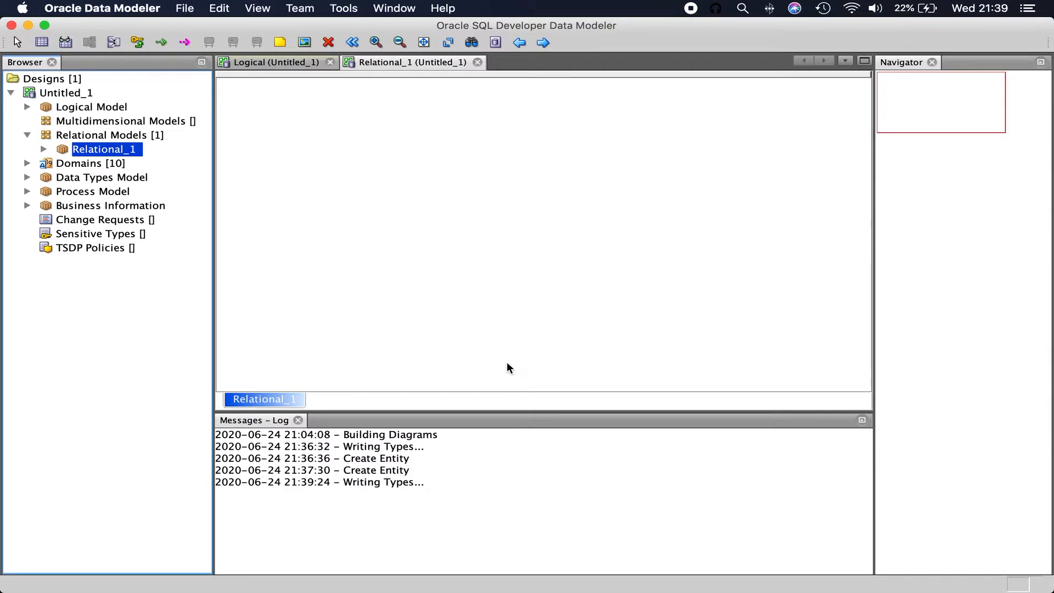
# Set the RDBMS type of the Relational_1 model to Oracle Database 12cR2 and apply the change.
pyautogui.rightClick(98, 148)
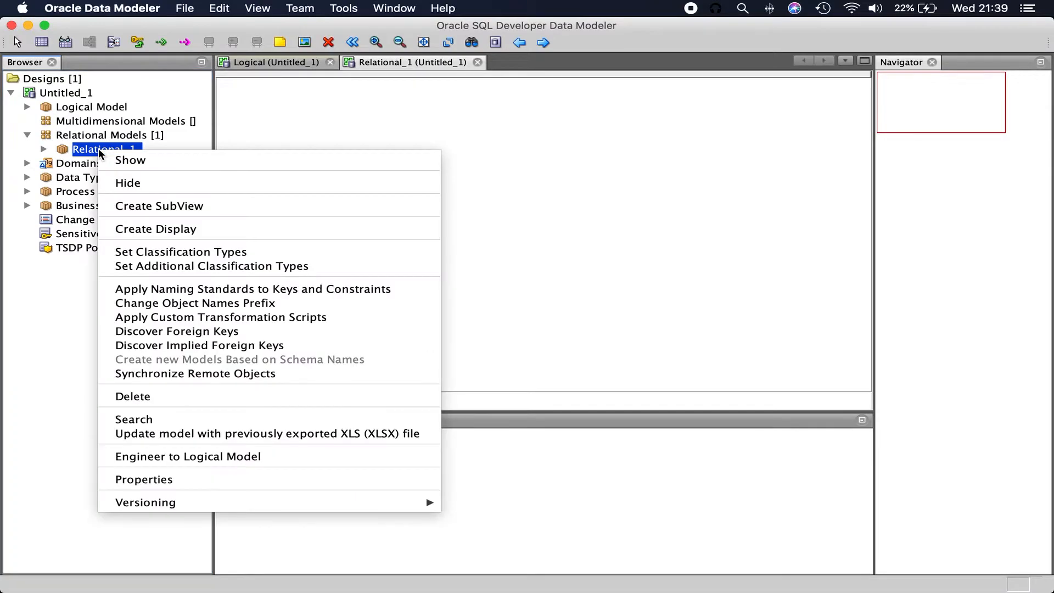
pyautogui.click(185, 477)
pyautogui.click(491, 263)
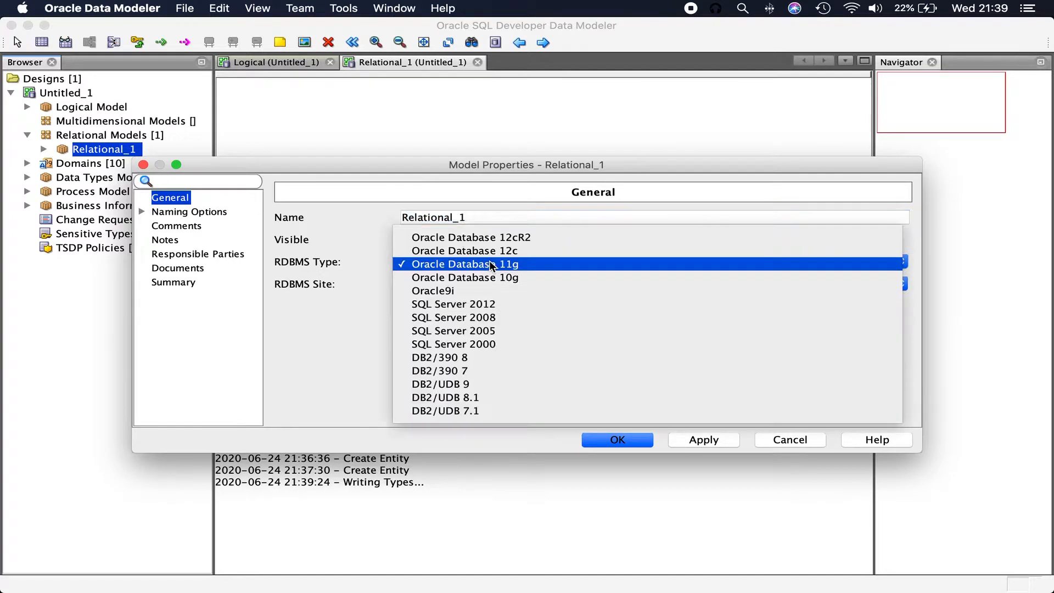
pyautogui.click(499, 237)
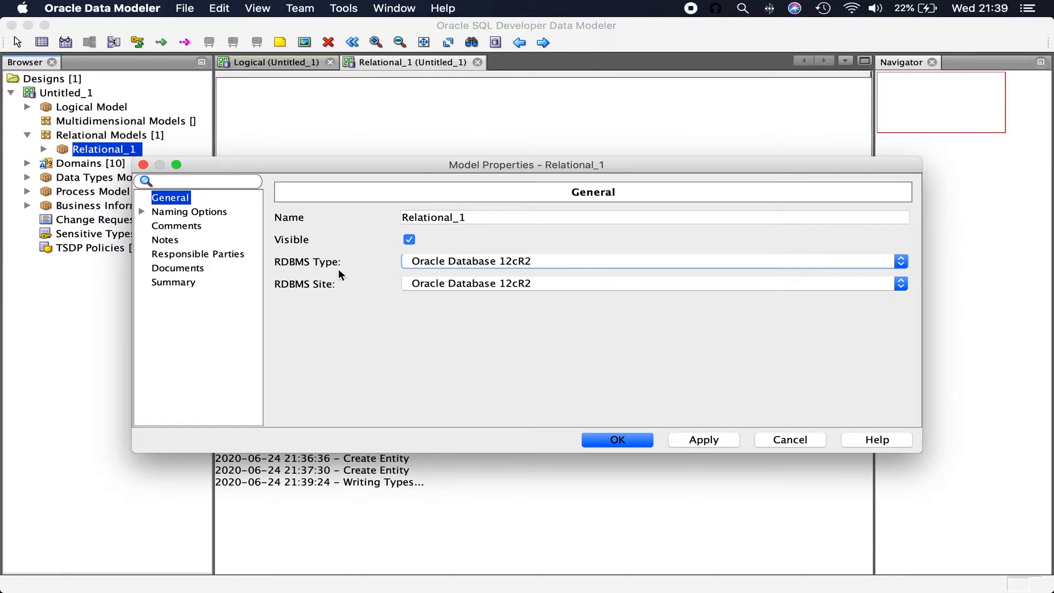
pyautogui.click(690, 443)
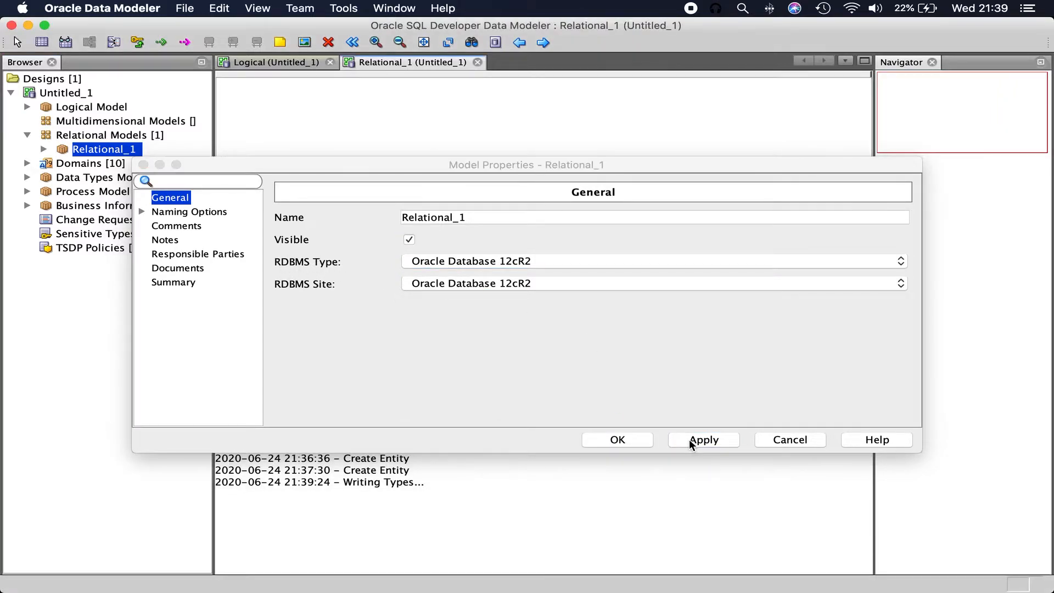
pyautogui.click(616, 442)
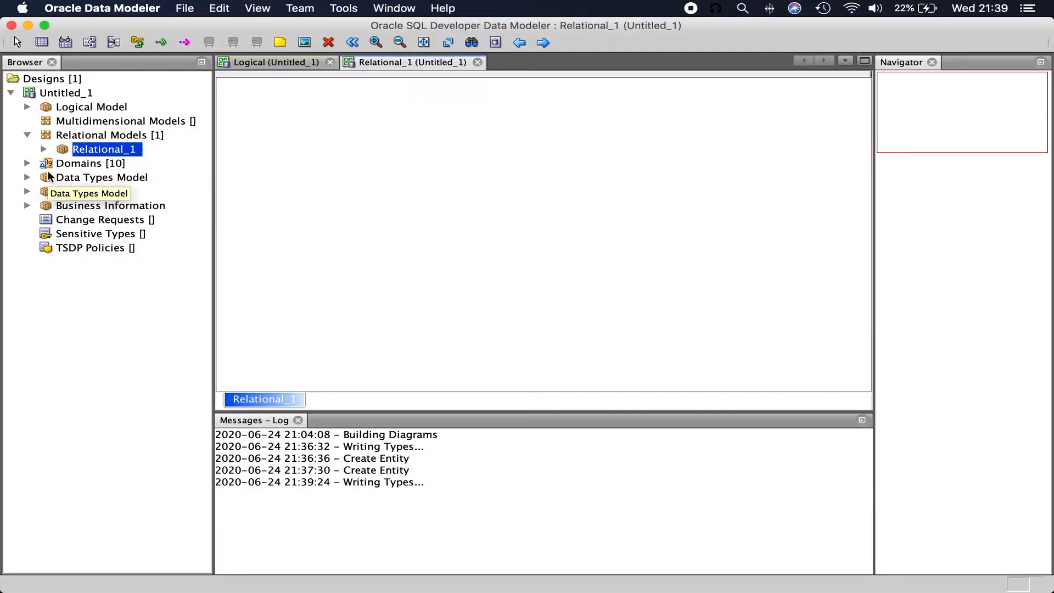
# Expand the Logical Model in the browser and draw a new entity on the Logical diagram.
pyautogui.click(26, 107)
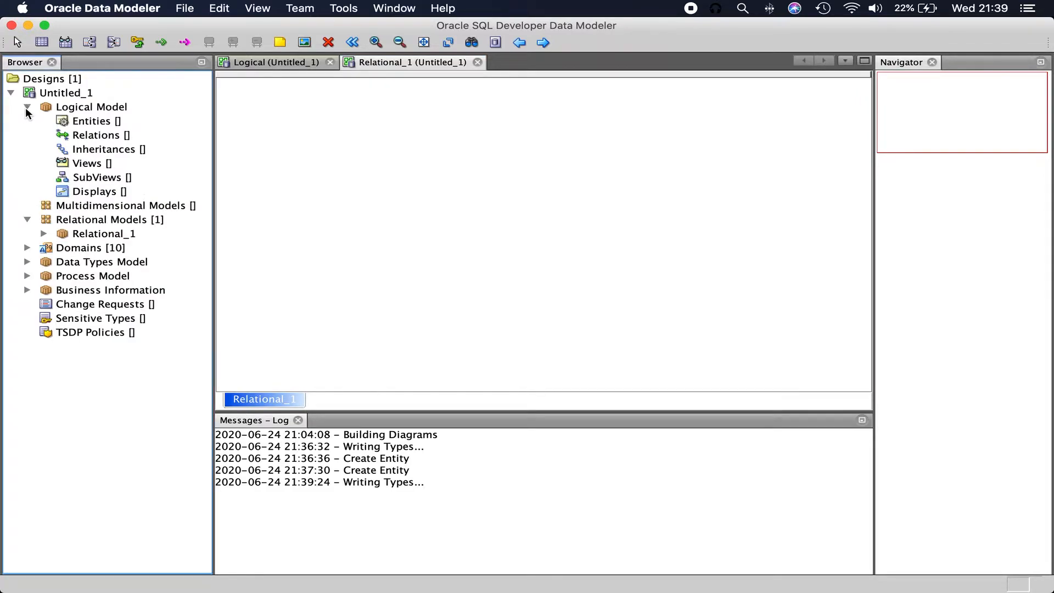
pyautogui.click(255, 62)
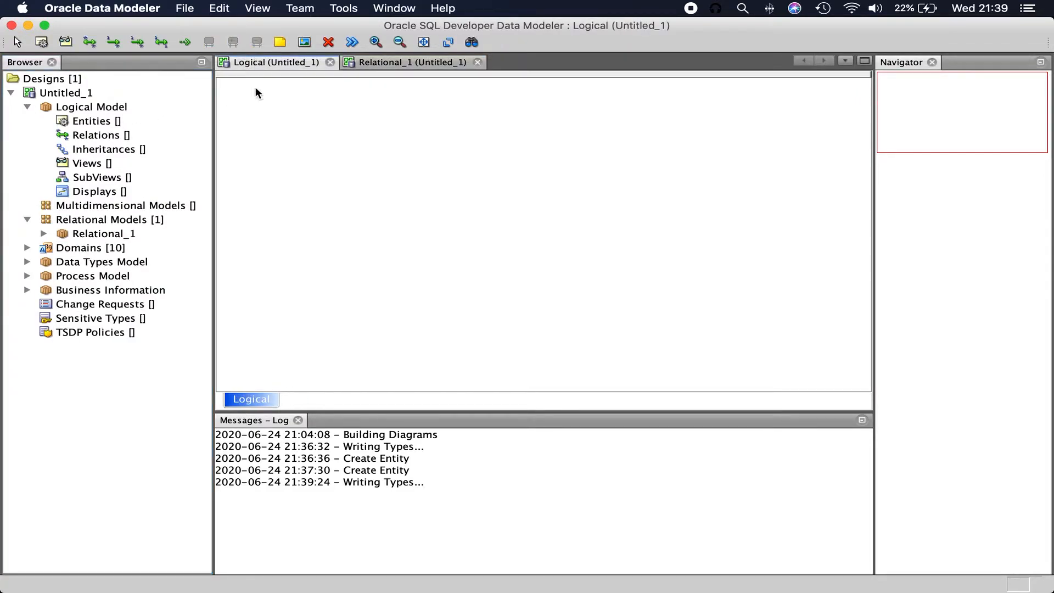
pyautogui.click(264, 134)
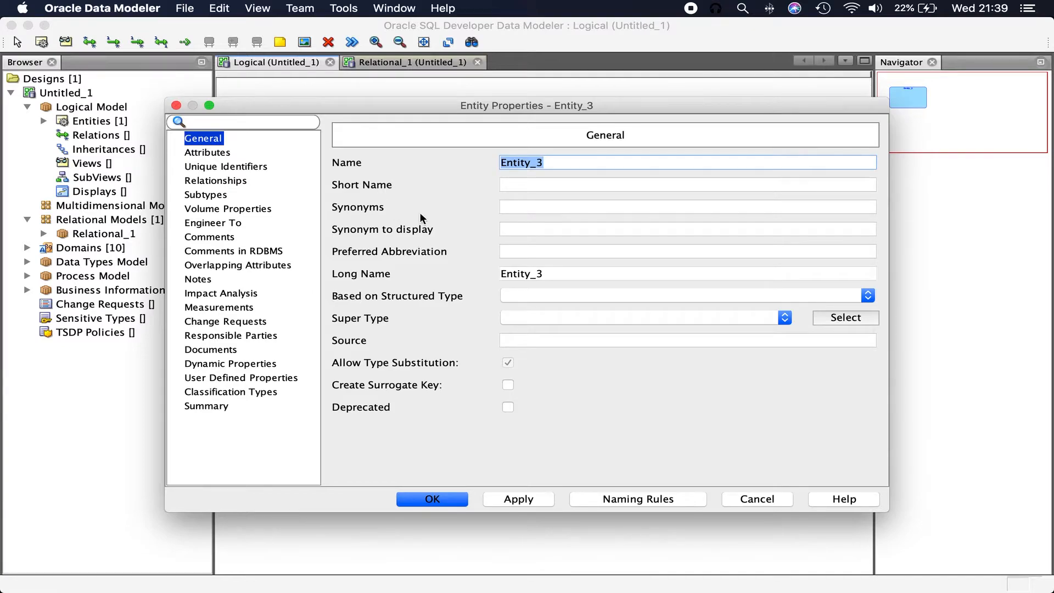
# Add an attribute to the new entity with logical data type VARCHAR and no size, keeping the default names.
pyautogui.click(217, 153)
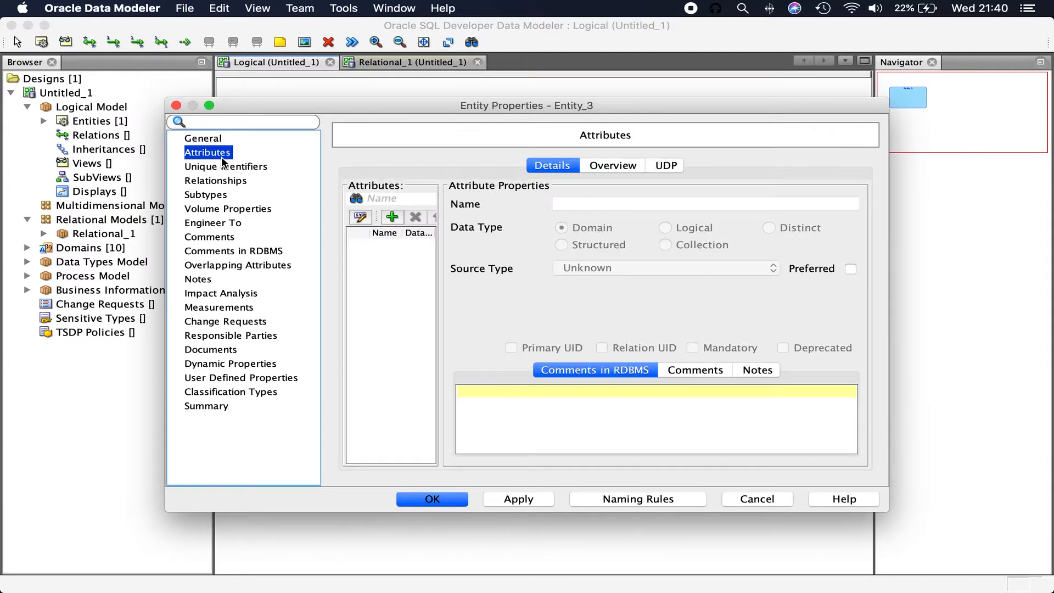
pyautogui.click(392, 219)
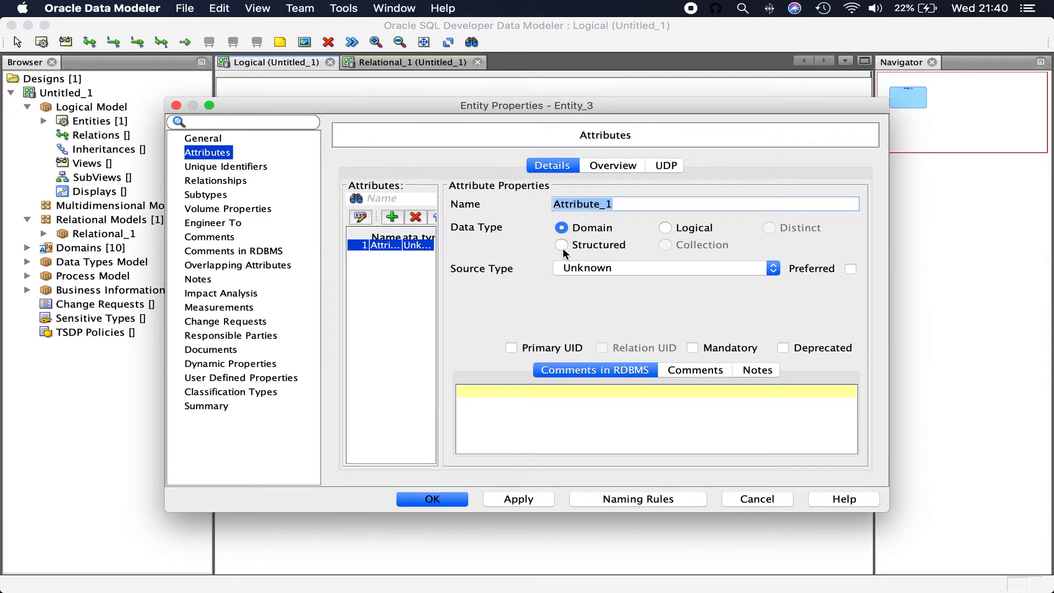
pyautogui.click(671, 233)
pyautogui.click(664, 270)
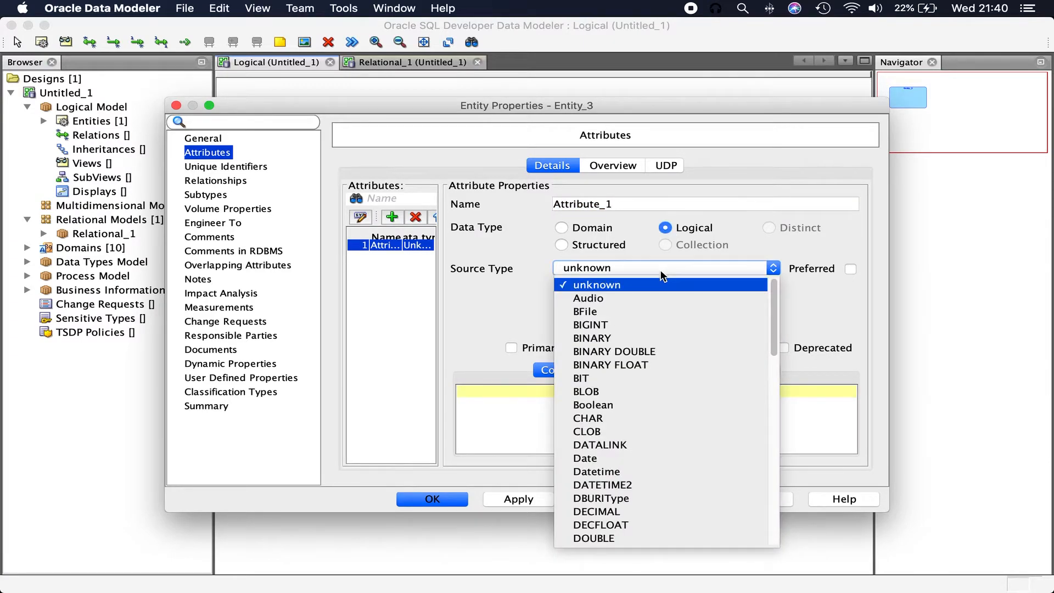
pyautogui.scroll(-5, 629, 502)
pyautogui.scroll(-5, 632, 503)
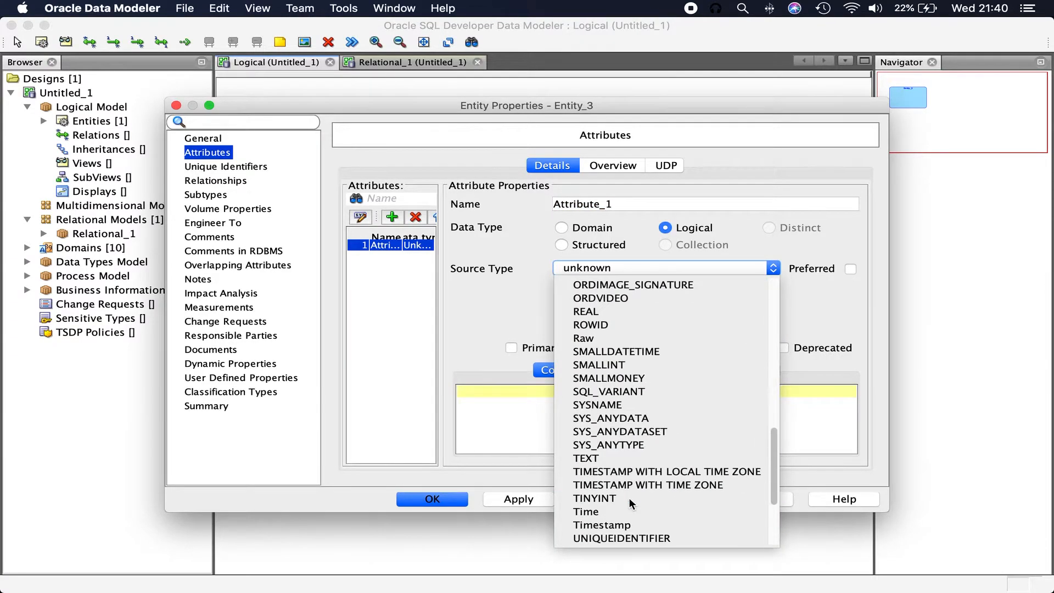
pyautogui.scroll(-3, 630, 501)
pyautogui.scroll(1, 629, 500)
pyautogui.click(626, 473)
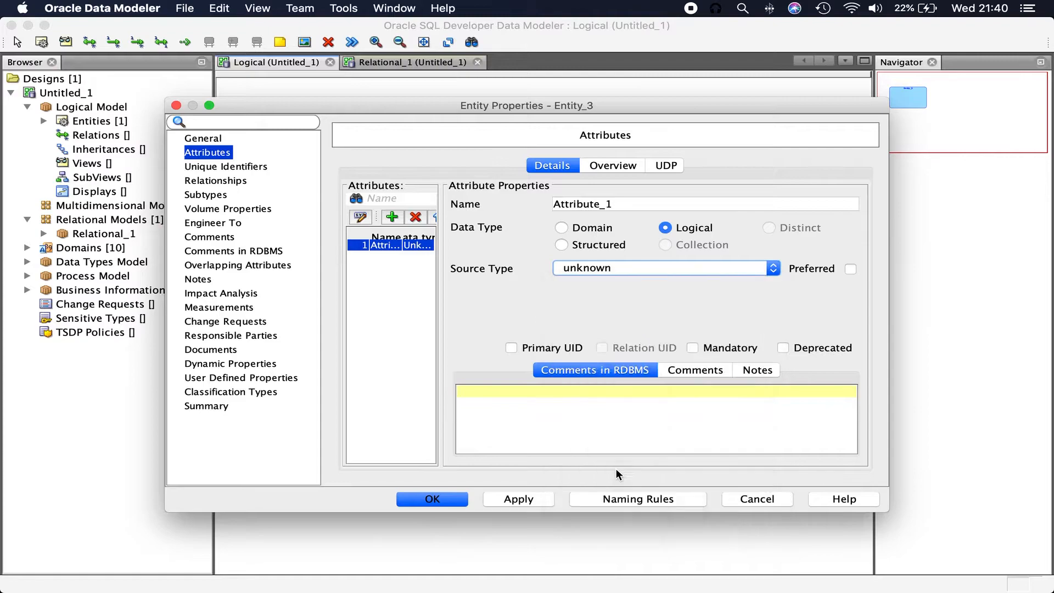
pyautogui.click(532, 498)
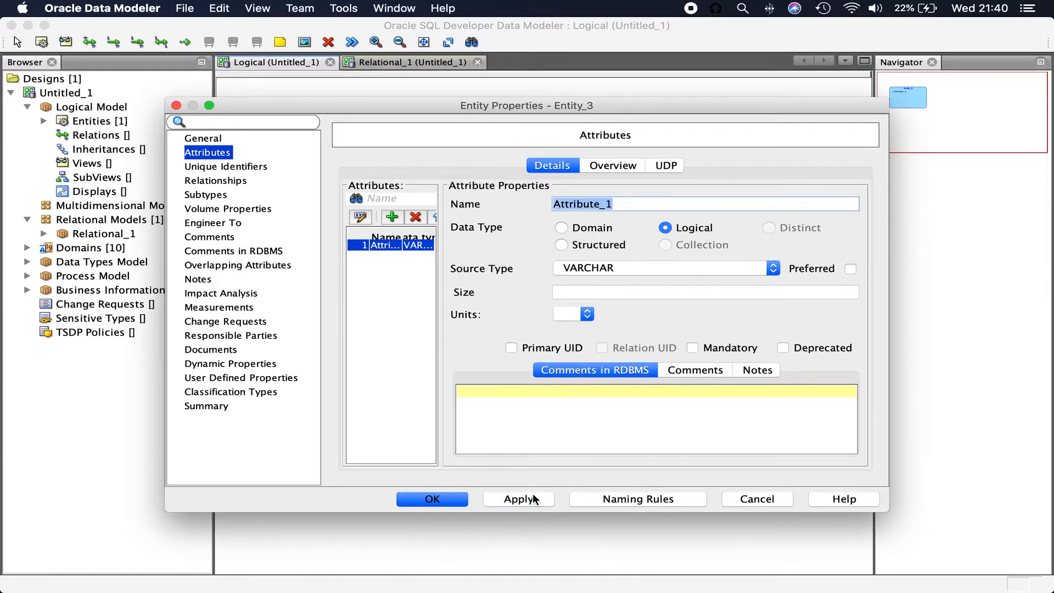
pyautogui.click(454, 499)
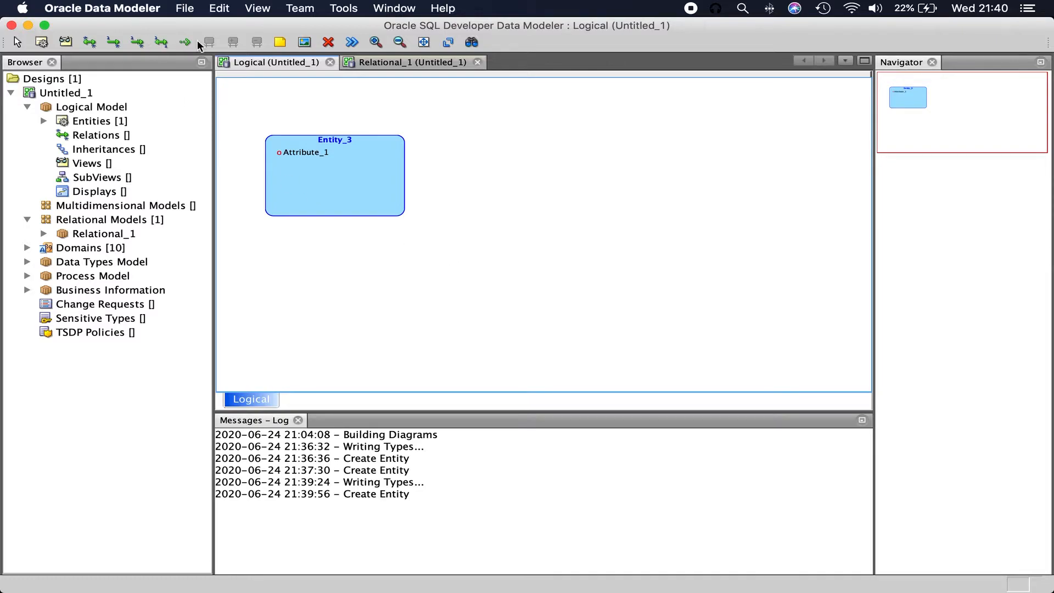
# Engineer the logical model into Relational_1 and enlarge the Entity_3 table so the full column data type fits.
pyautogui.click(356, 42)
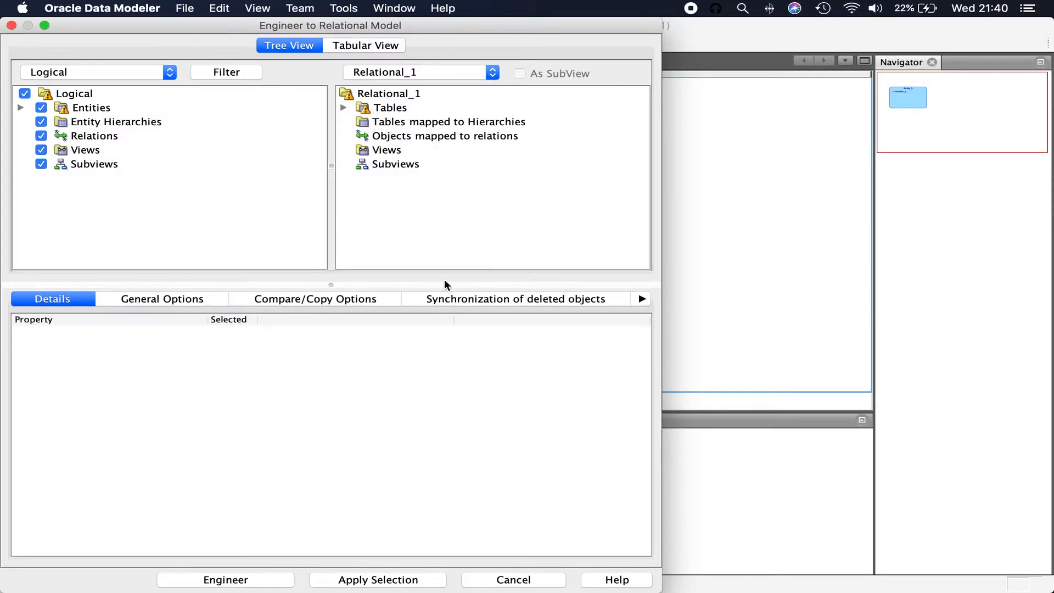
pyautogui.click(253, 581)
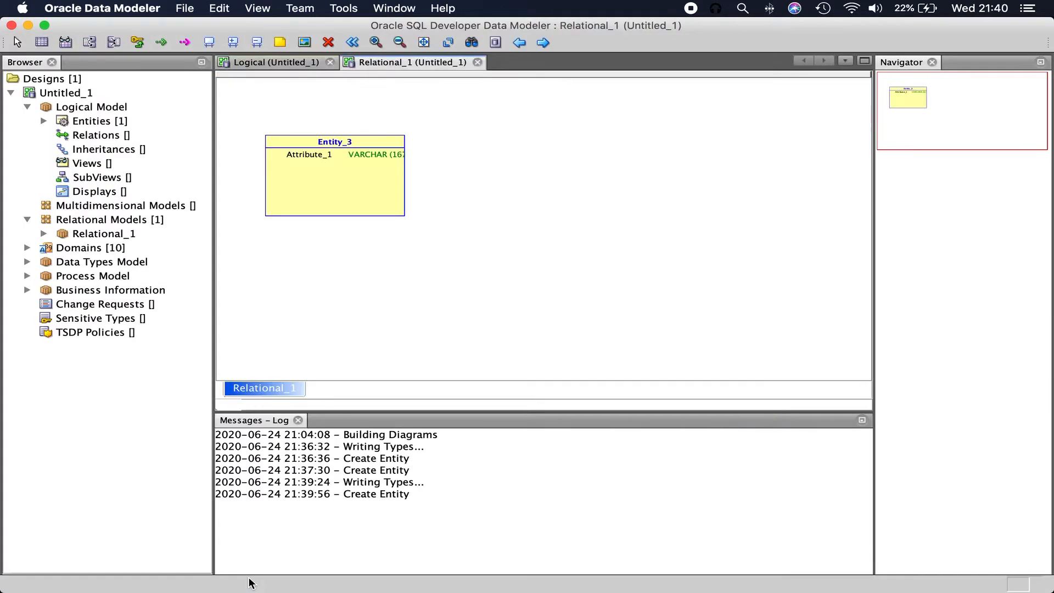
pyautogui.click(401, 214)
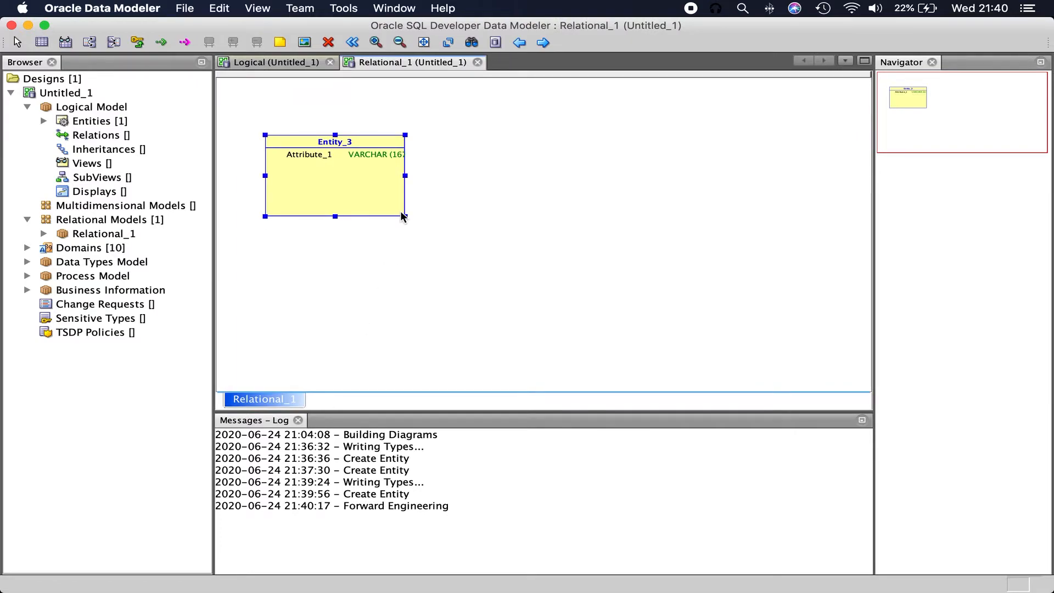
pyautogui.moveTo(404, 215); pyautogui.dragTo(477, 260)
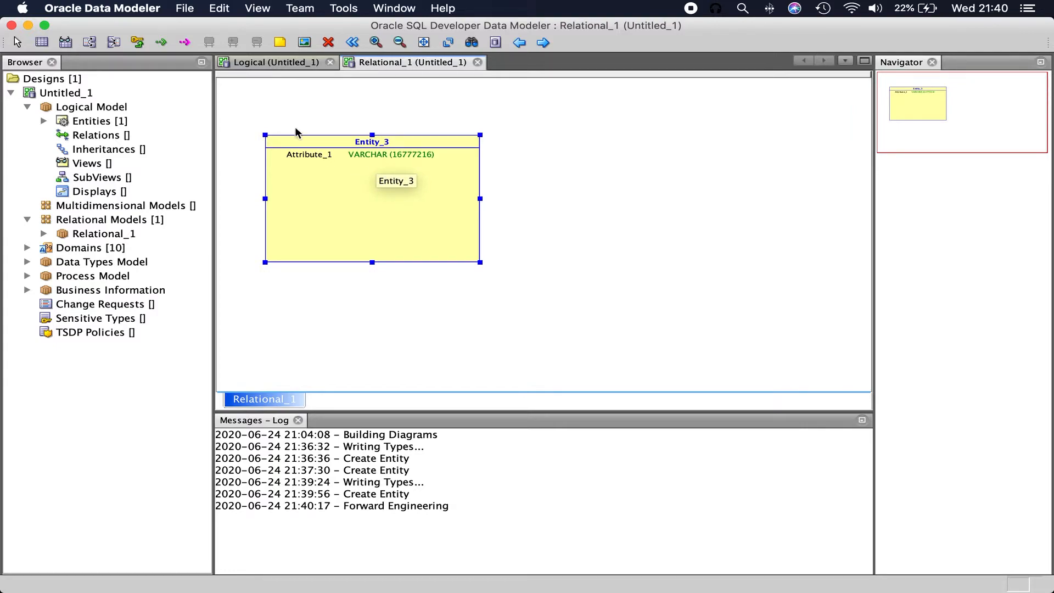
# Inspect the data type and size of Attribute_1 in Entity_3 on the Logical diagram.
pyautogui.click(279, 66)
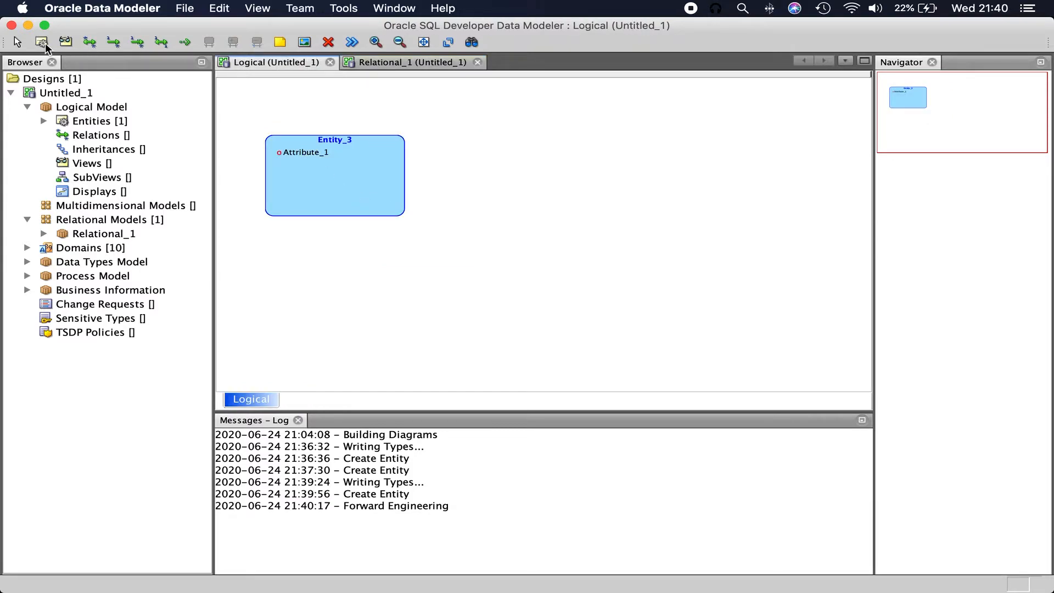
pyautogui.click(355, 169)
pyautogui.doubleClick(354, 168)
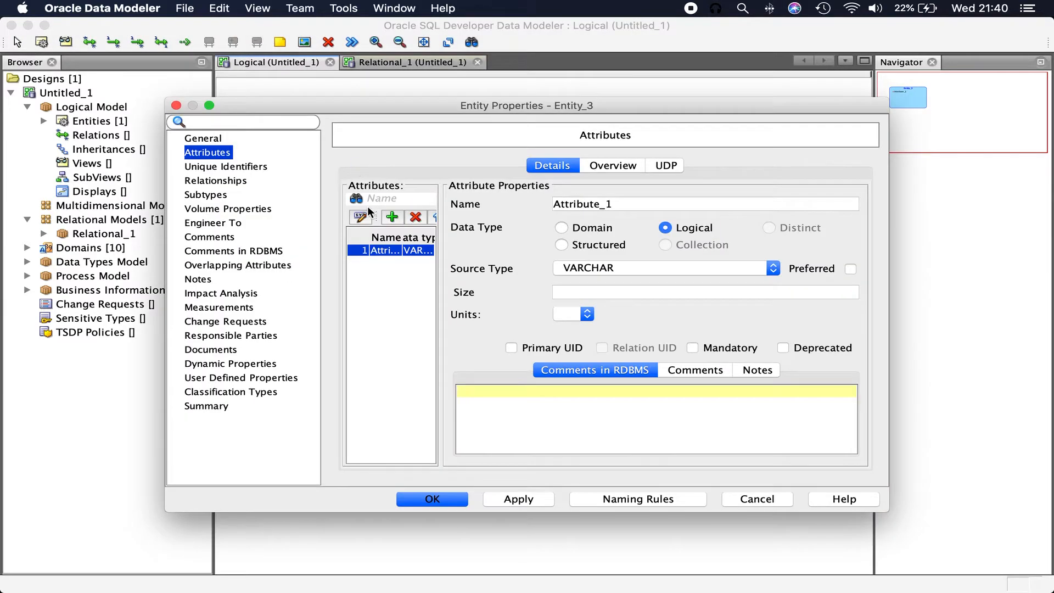
pyautogui.click(600, 291)
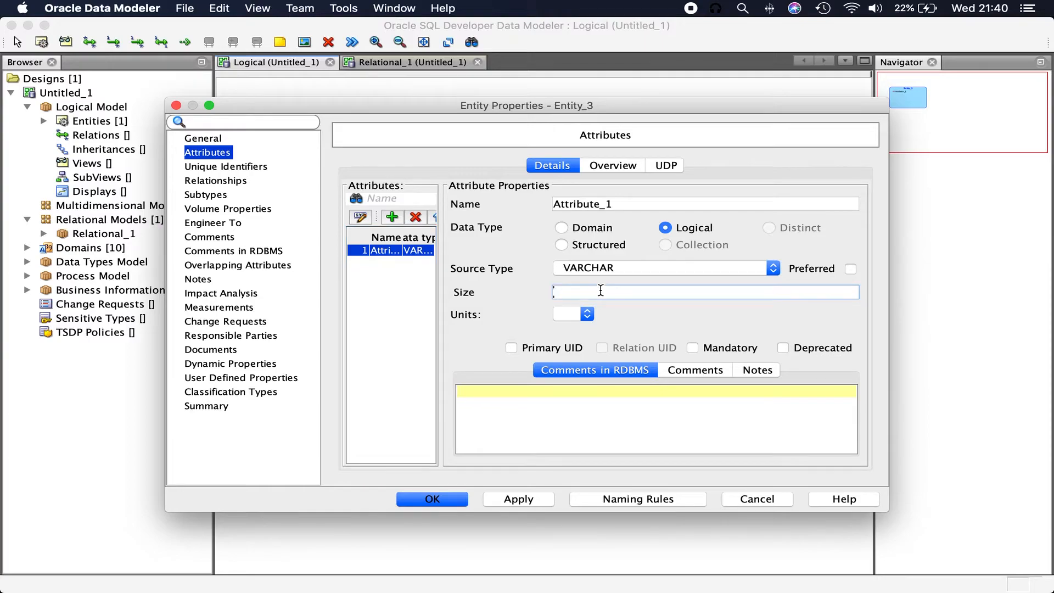
pyautogui.click(514, 497)
pyautogui.click(435, 500)
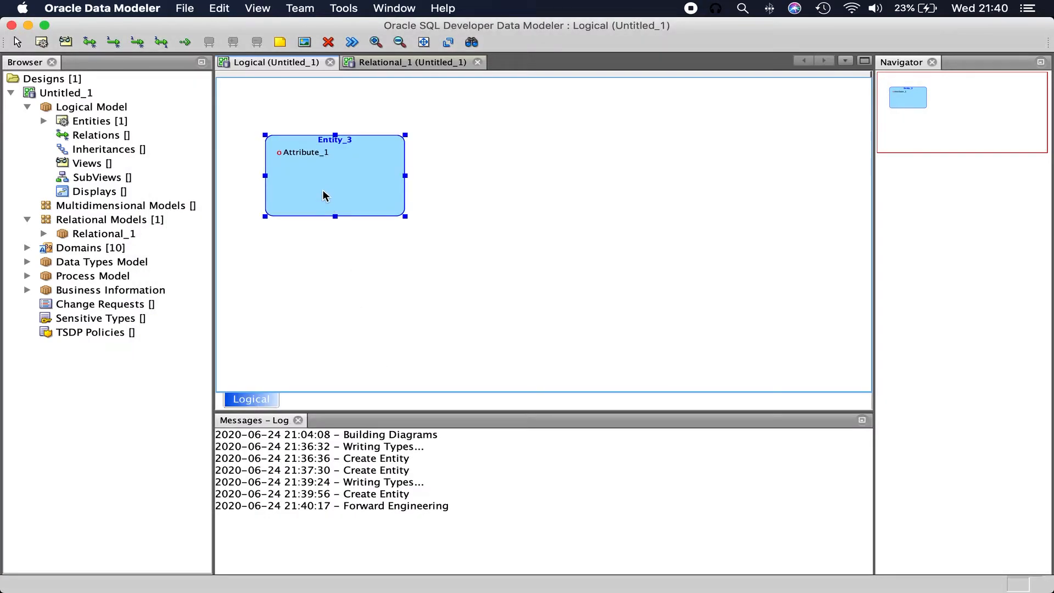
# Add a second attribute to Entity_3 in the logical model with logical data type VARCHAR and size 1.
pyautogui.doubleClick(324, 192)
pyautogui.click(579, 291)
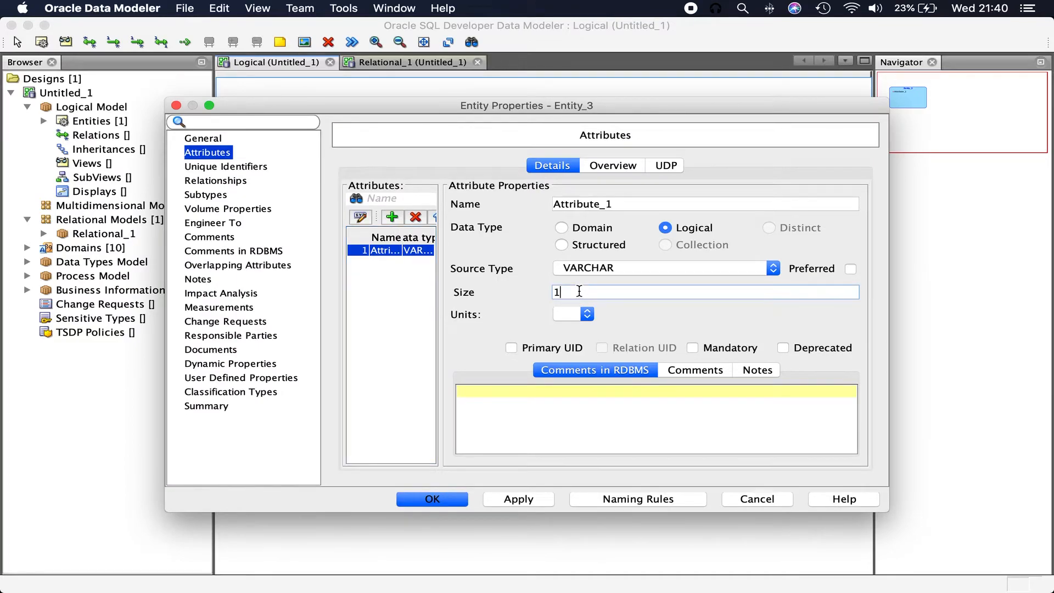
pyautogui.click(391, 217)
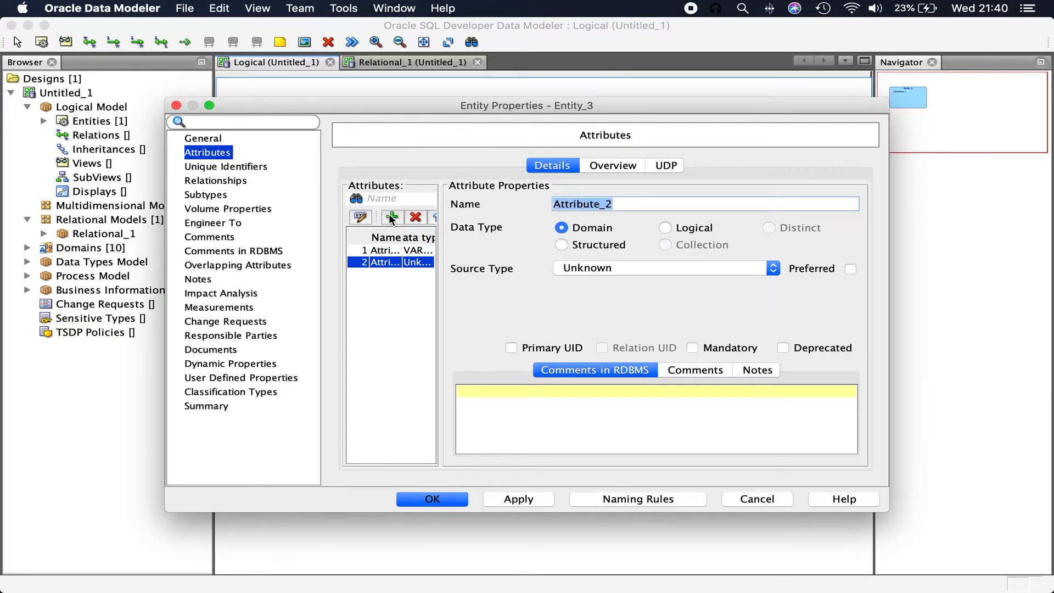
pyautogui.click(670, 229)
pyautogui.click(627, 267)
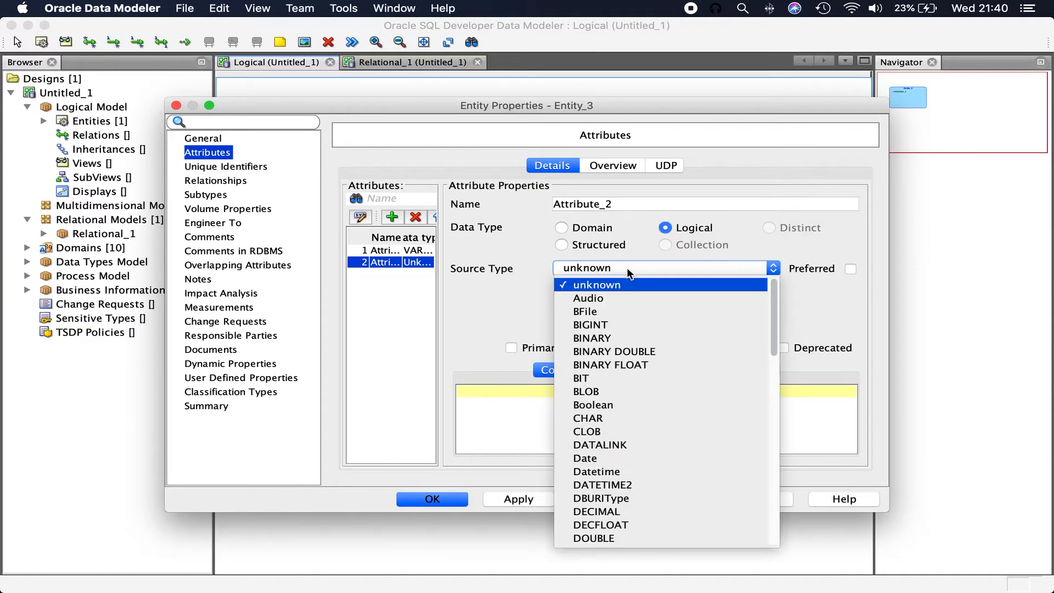
pyautogui.press('v')
pyautogui.press('Down')
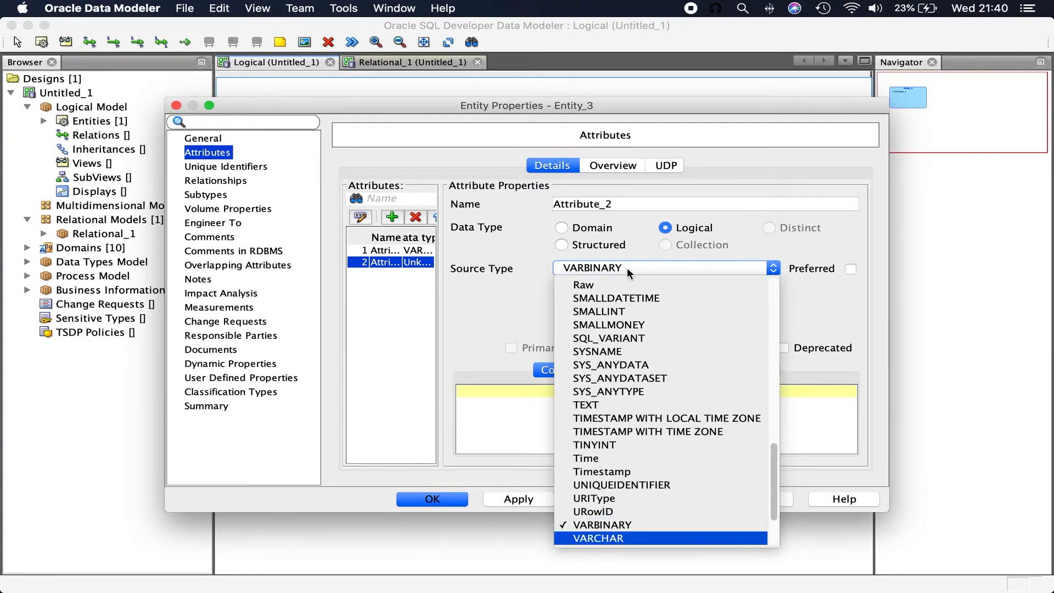
pyautogui.press('Return')
pyautogui.click(610, 295)
pyautogui.write('1')
pyautogui.click(510, 501)
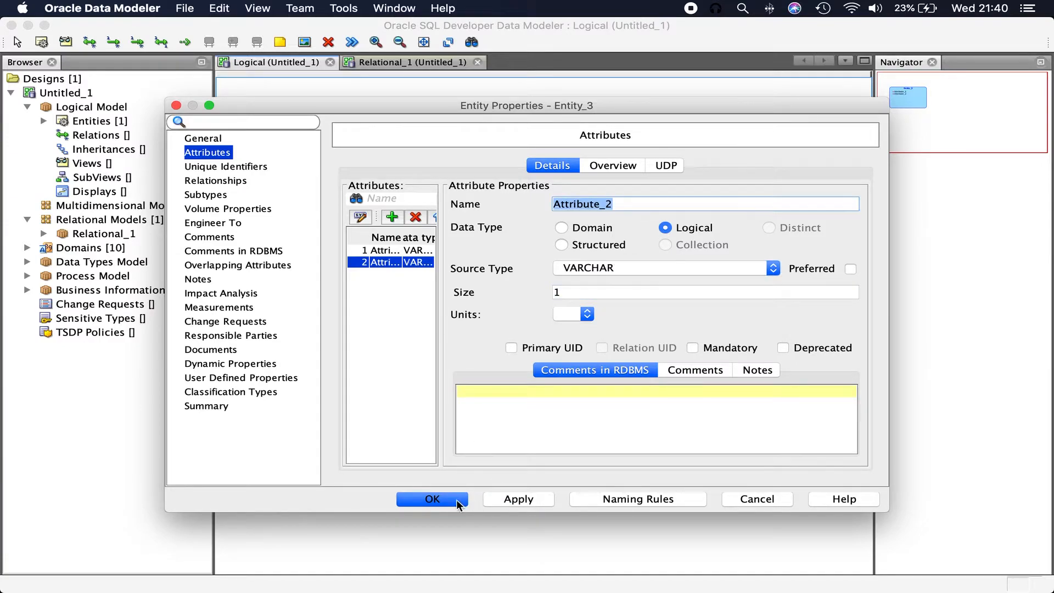
pyautogui.click(432, 498)
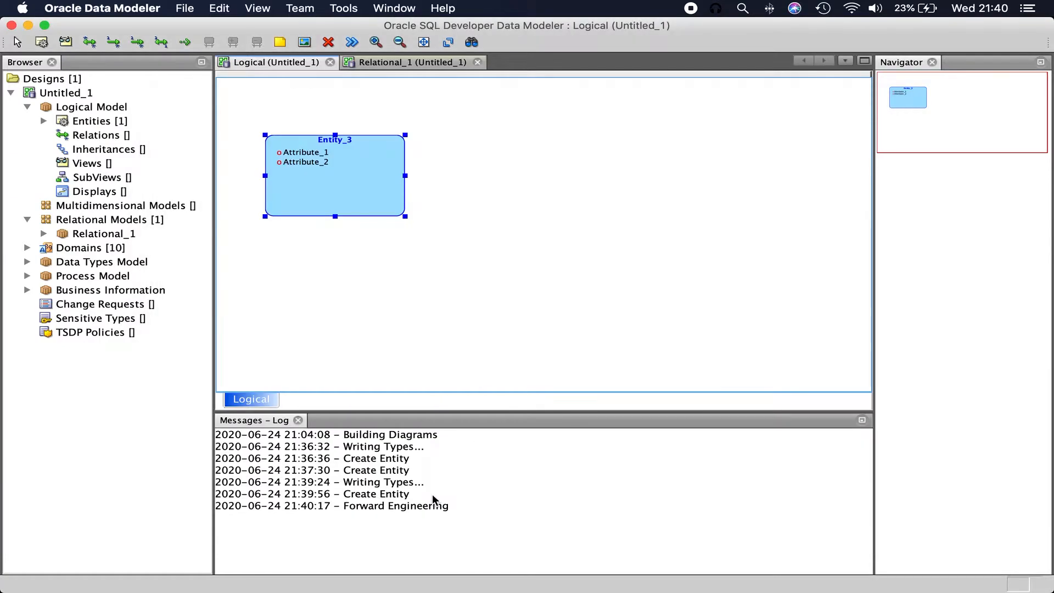
# Engineer the updated logical model into Relational_1 again to include the second attribute.
pyautogui.click(351, 41)
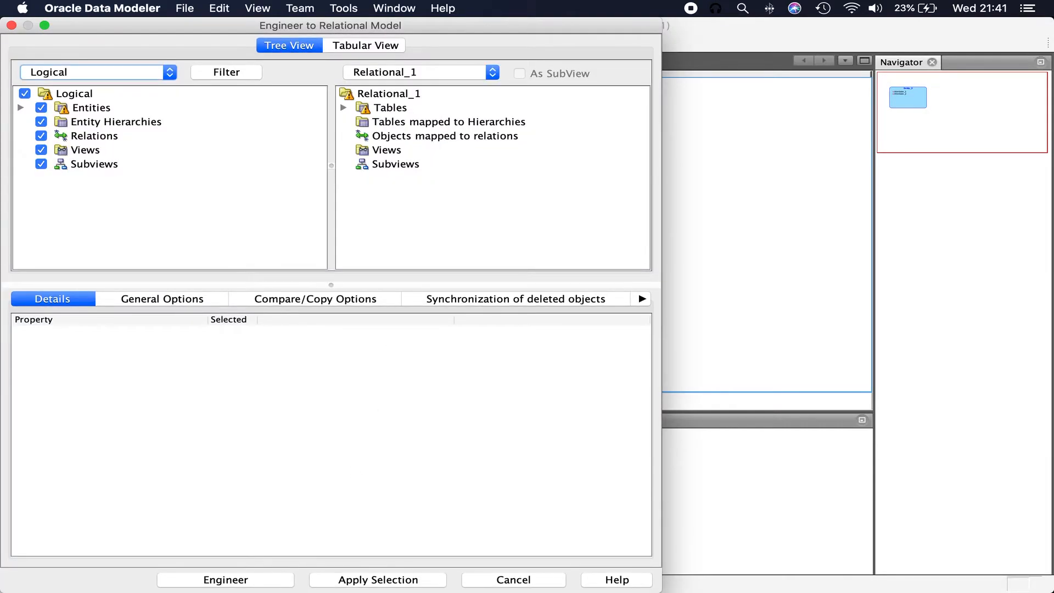
pyautogui.click(255, 579)
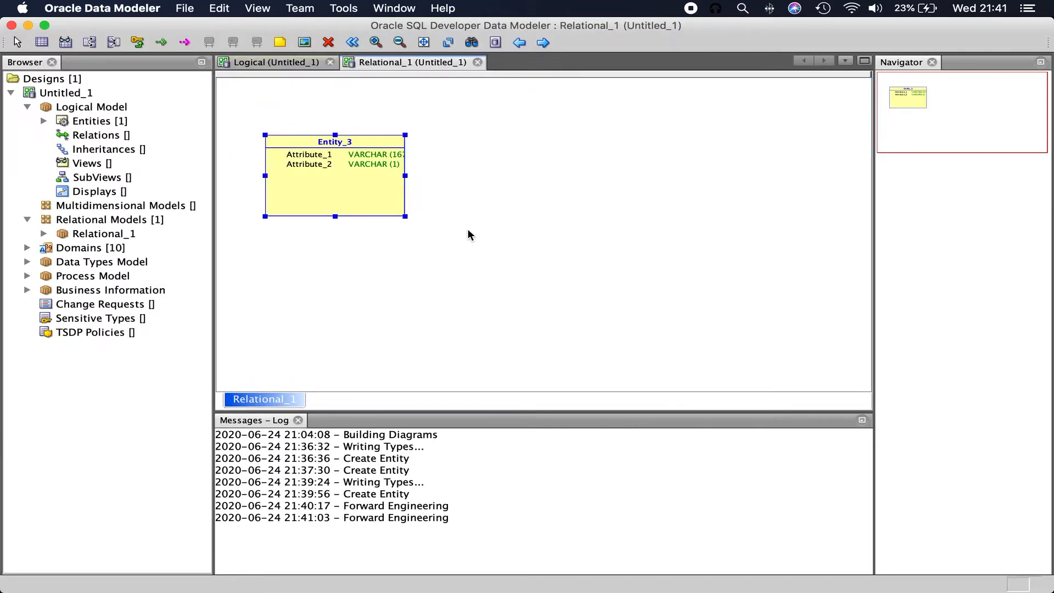
# Enlarge the Entity_3 table on the Relational_1 diagram so the full column data types fit.
pyautogui.moveTo(403, 215); pyautogui.dragTo(450, 236)
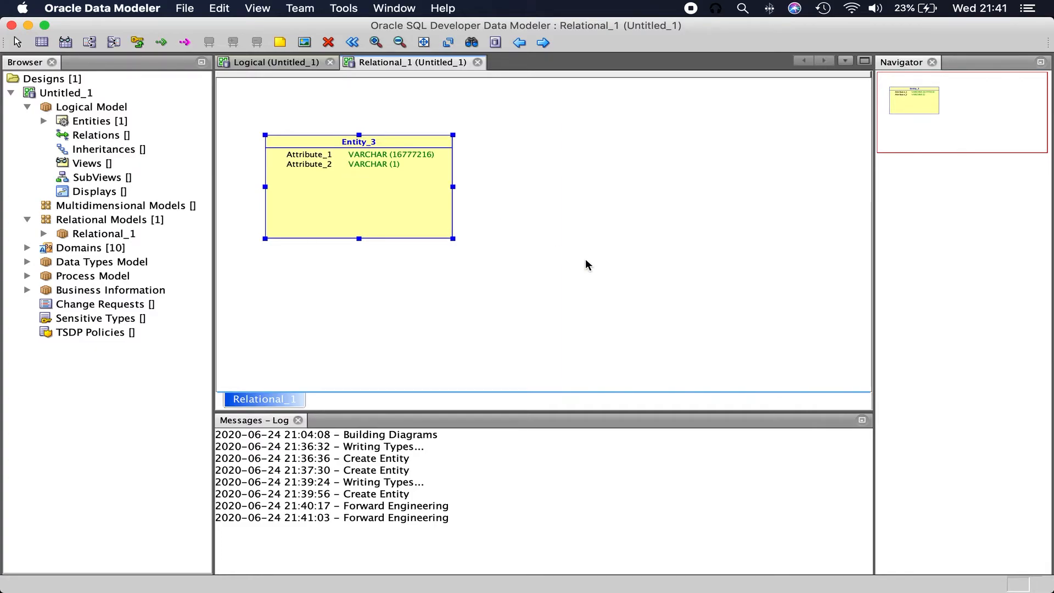
# Switch to the Snowflake data types documentation in Safari and look up the default length of CHAR, CHARACTER.
pyautogui.press('super+Tab')
pyautogui.press('super+Tab')
pyautogui.press('super+Tab')
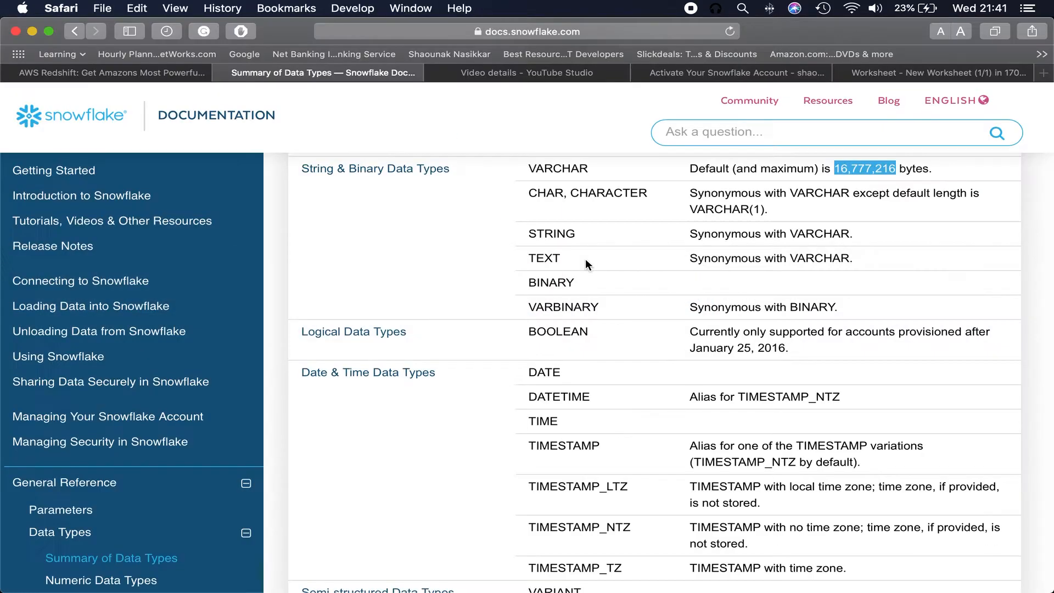
pyautogui.scroll(1, 644, 312)
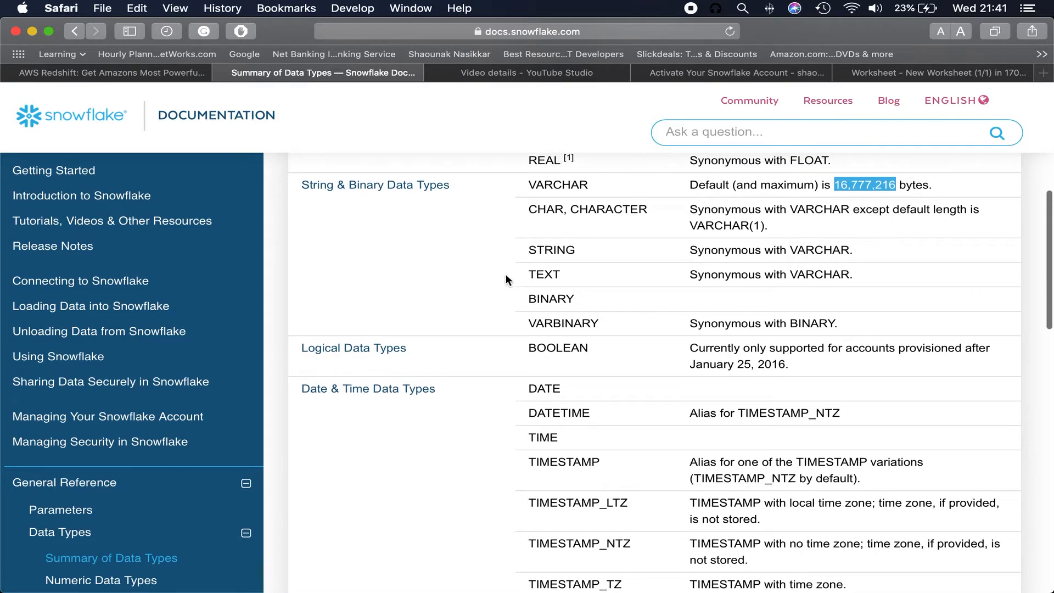
pyautogui.doubleClick(548, 210)
pyautogui.doubleClick(607, 209)
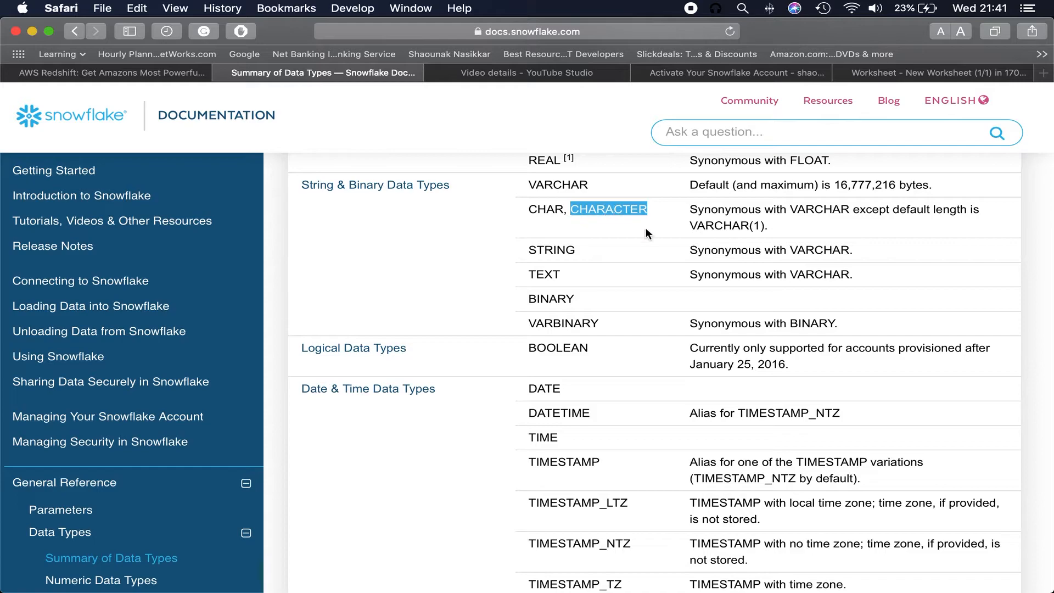
pyautogui.moveTo(770, 231); pyautogui.dragTo(685, 230)
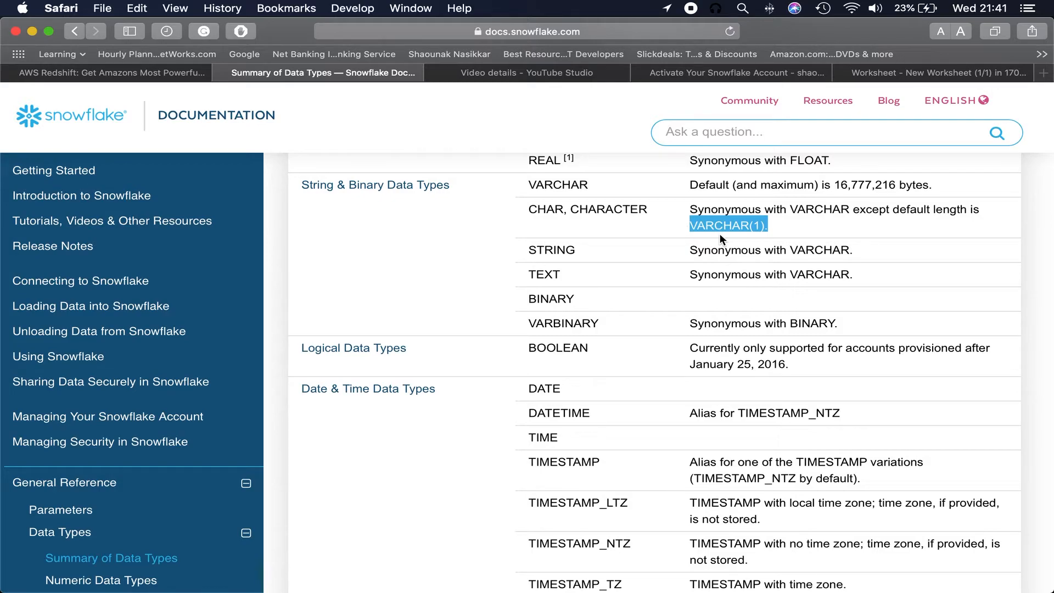
pyautogui.doubleClick(547, 210)
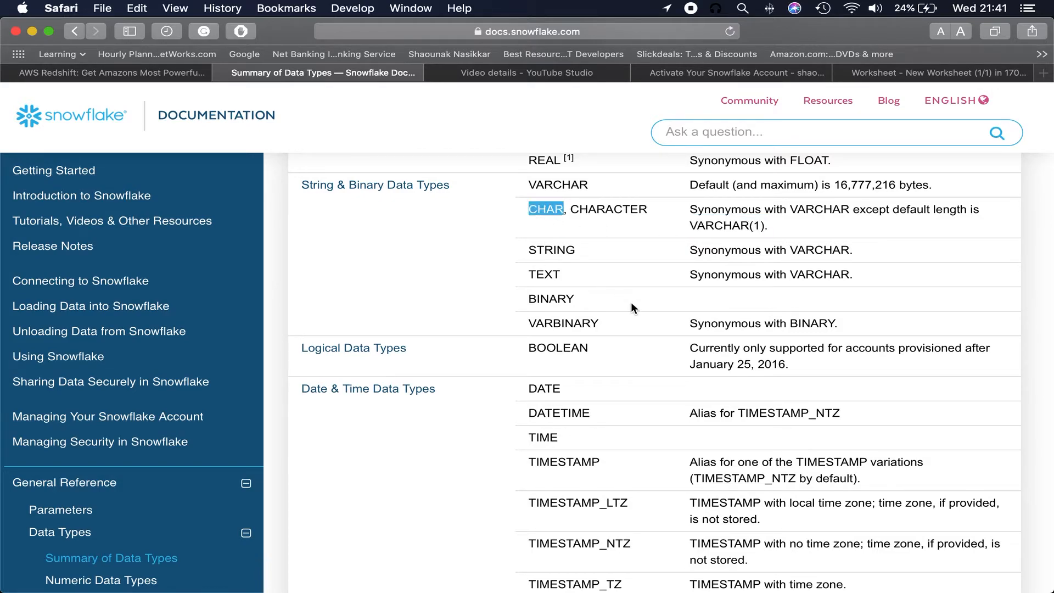
# Return to Oracle Data Modeler and map the logical type CHAR to VARCHAR for Oracle Database 12cR2 in Types Administration.
pyautogui.press('super+Tab')
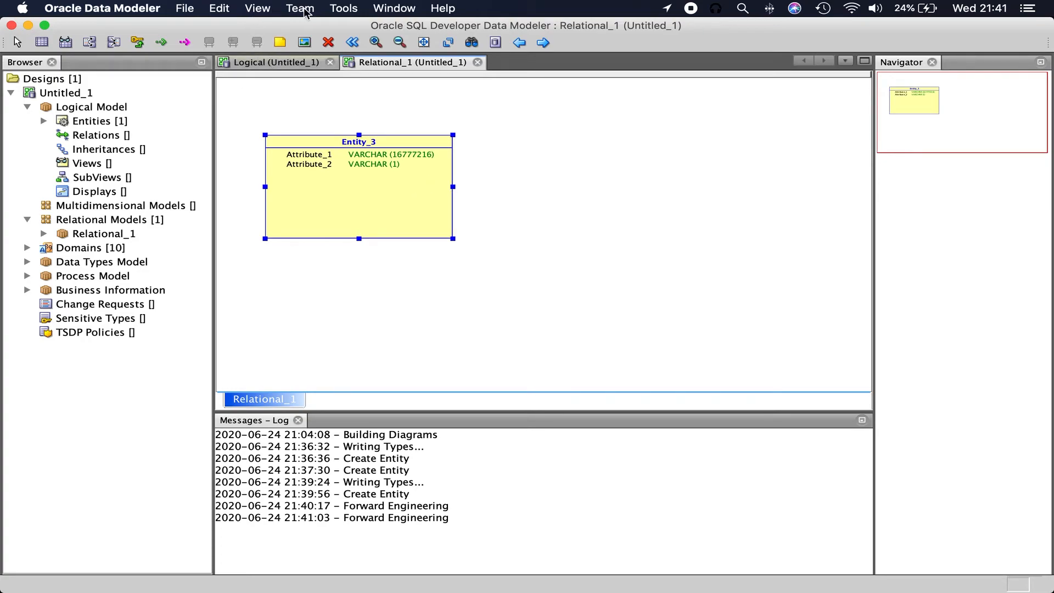
pyautogui.click(342, 8)
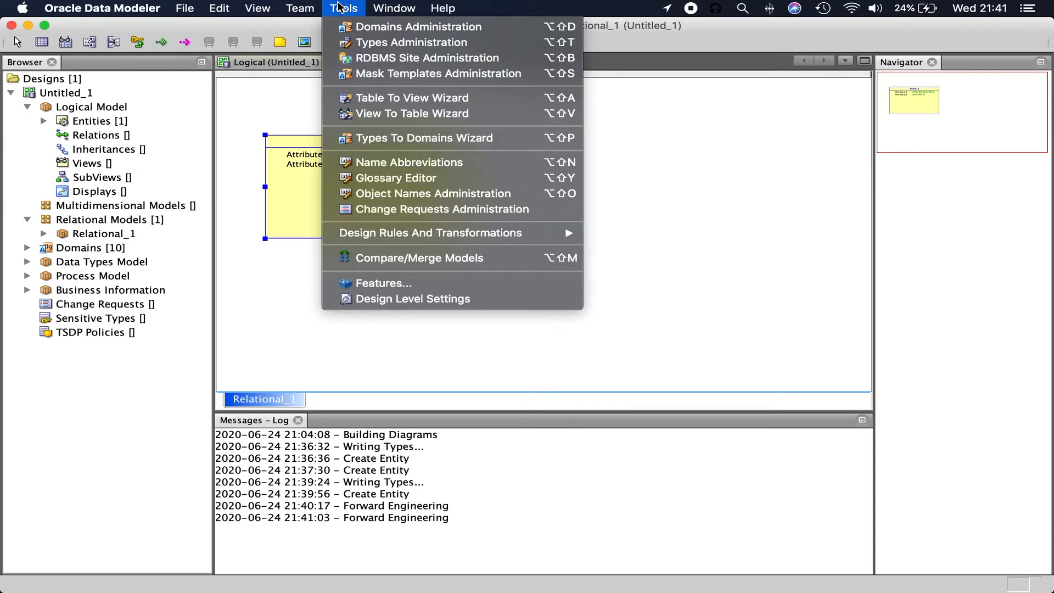
pyautogui.click(367, 42)
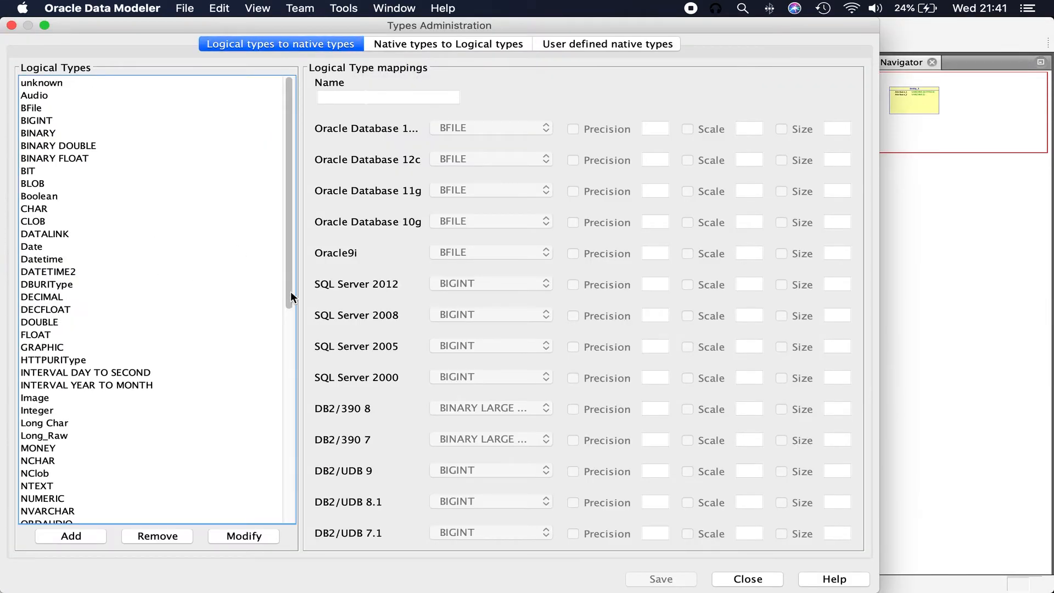
pyautogui.scroll(-5, 86, 459)
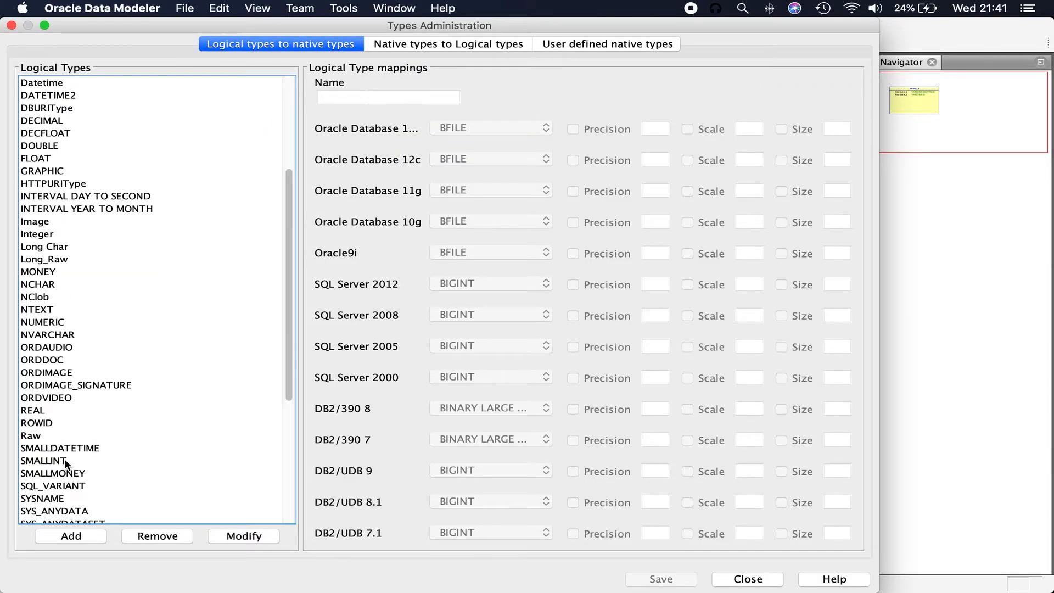
pyautogui.click(46, 397)
pyautogui.press('c')
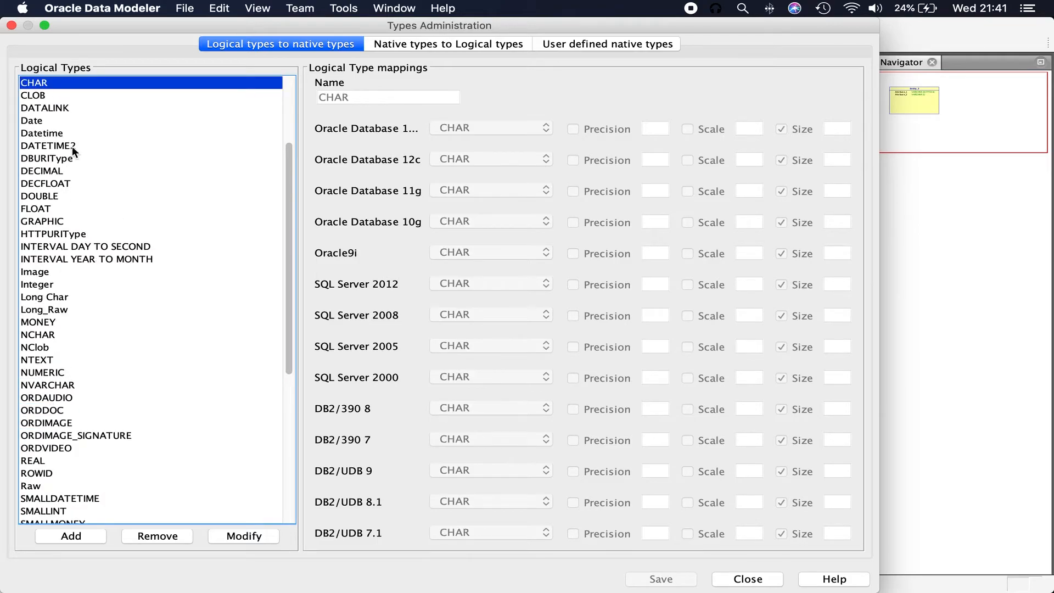
pyautogui.click(254, 530)
pyautogui.click(545, 127)
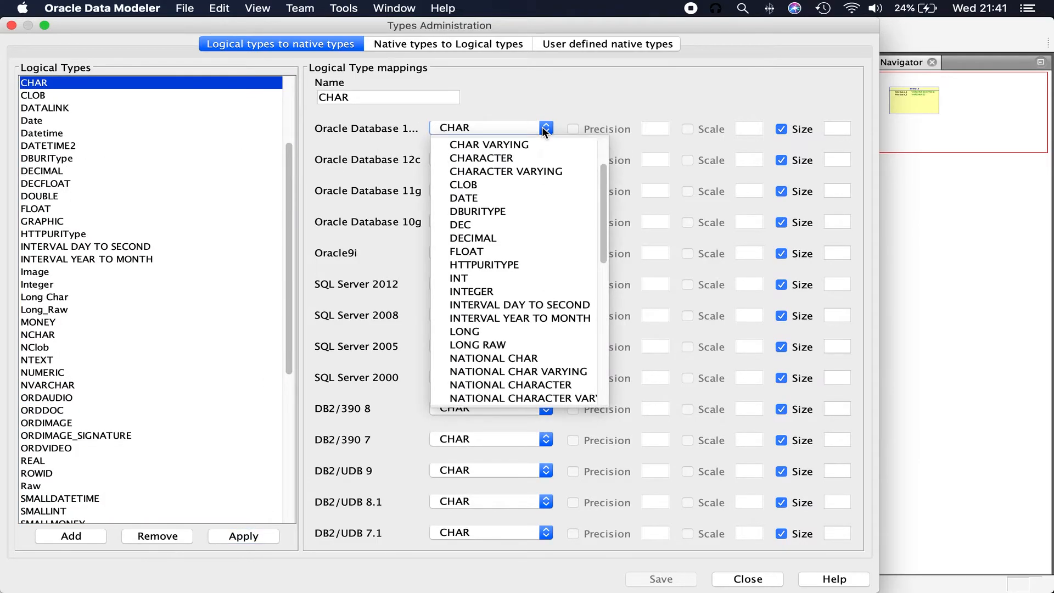
pyautogui.press('v')
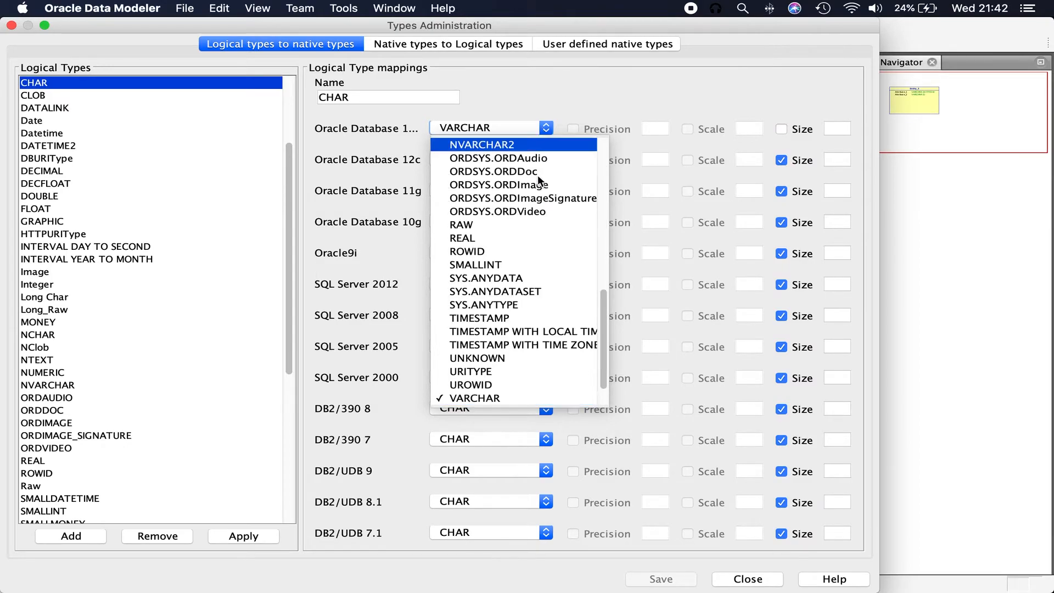
pyautogui.click(498, 393)
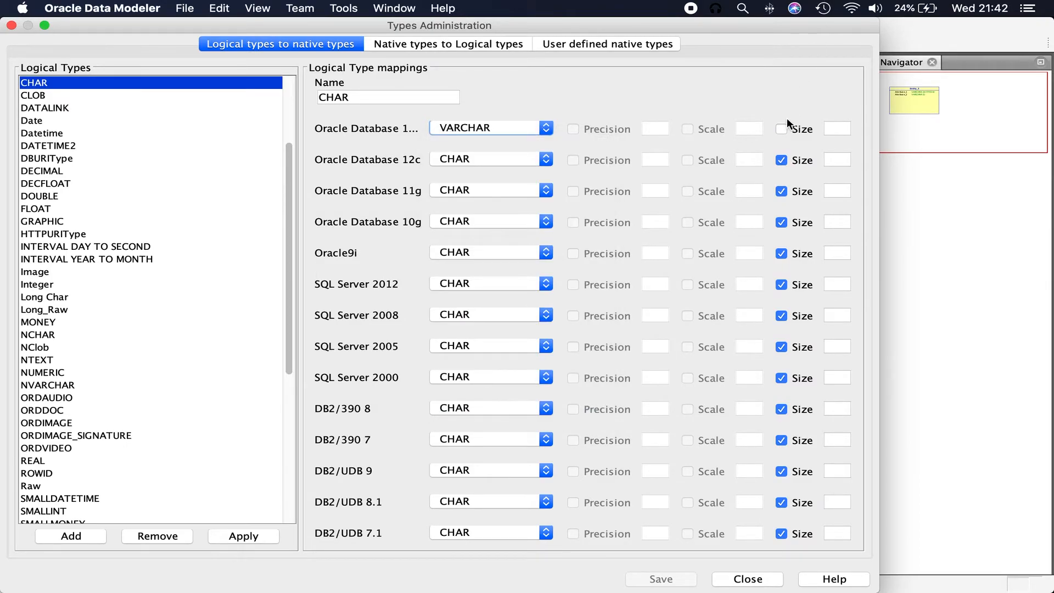
# Enable the size for CHAR's Oracle Database 12cR2 mapping with a default of 1, then apply and save the type mappings.
pyautogui.click(832, 131)
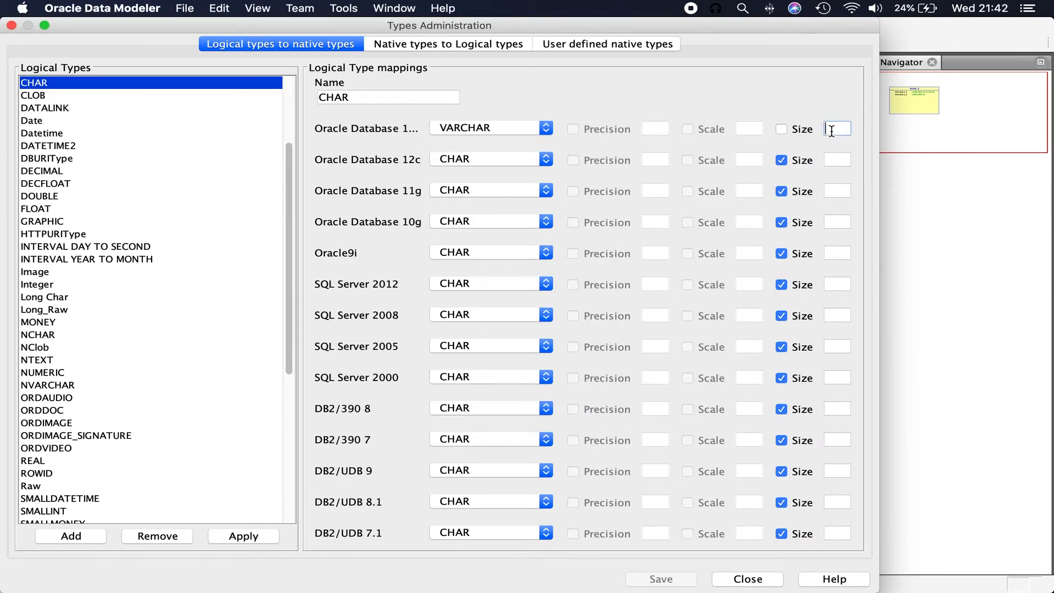
pyautogui.click(782, 130)
pyautogui.click(248, 538)
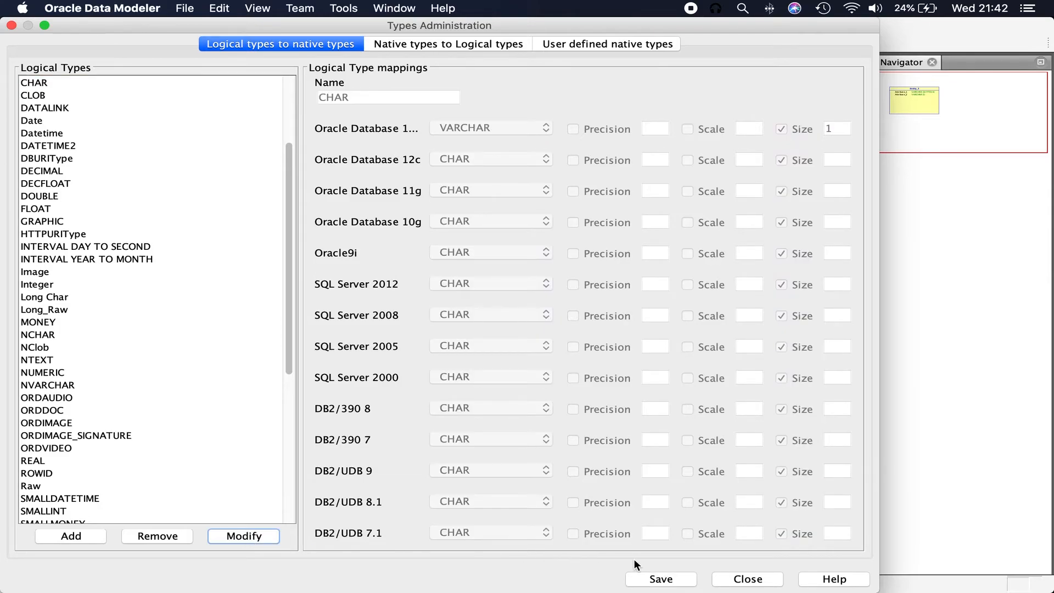
pyautogui.click(666, 579)
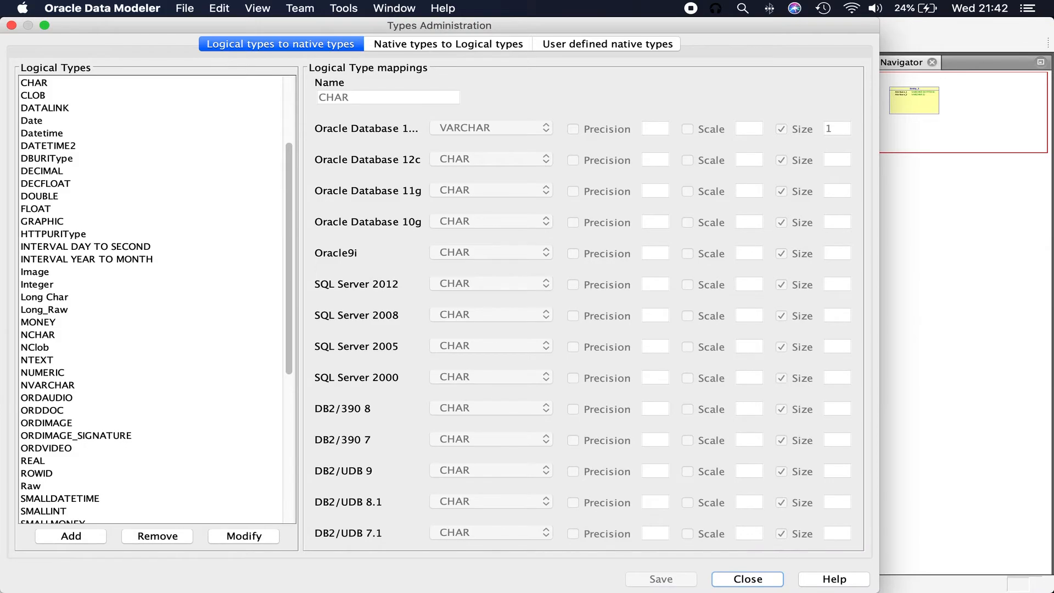
pyautogui.click(753, 579)
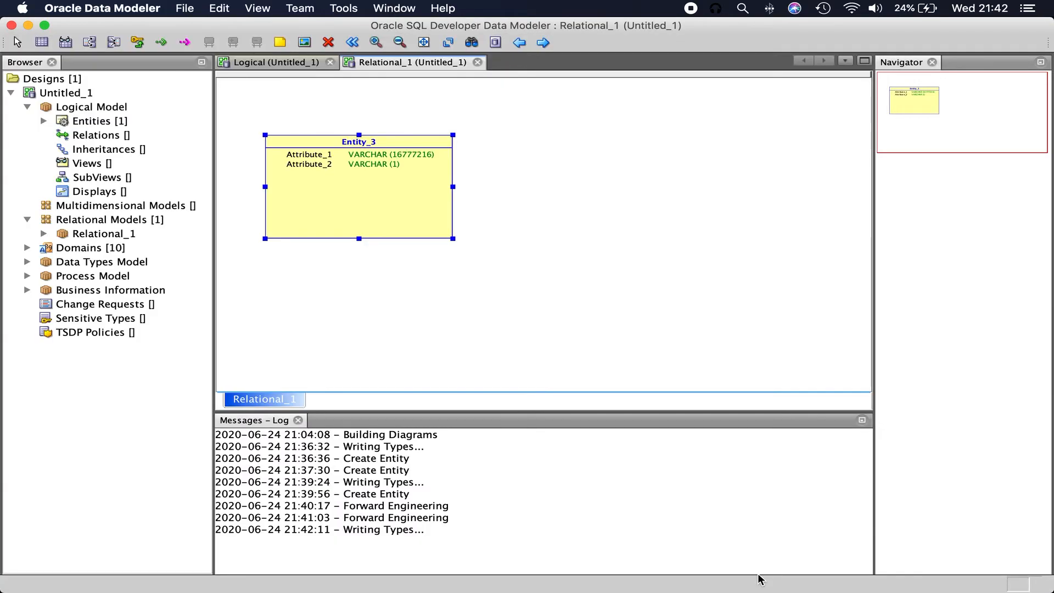
# Add a third attribute to Entity_3 in the logical model with logical data type CHAR and no size.
pyautogui.click(251, 64)
pyautogui.doubleClick(345, 171)
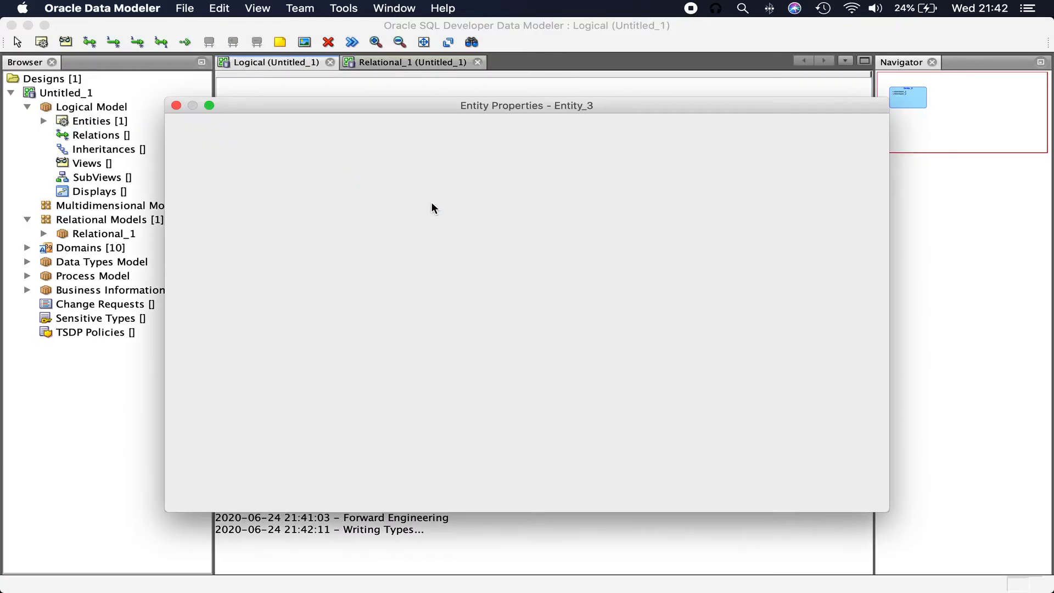
pyautogui.click(391, 216)
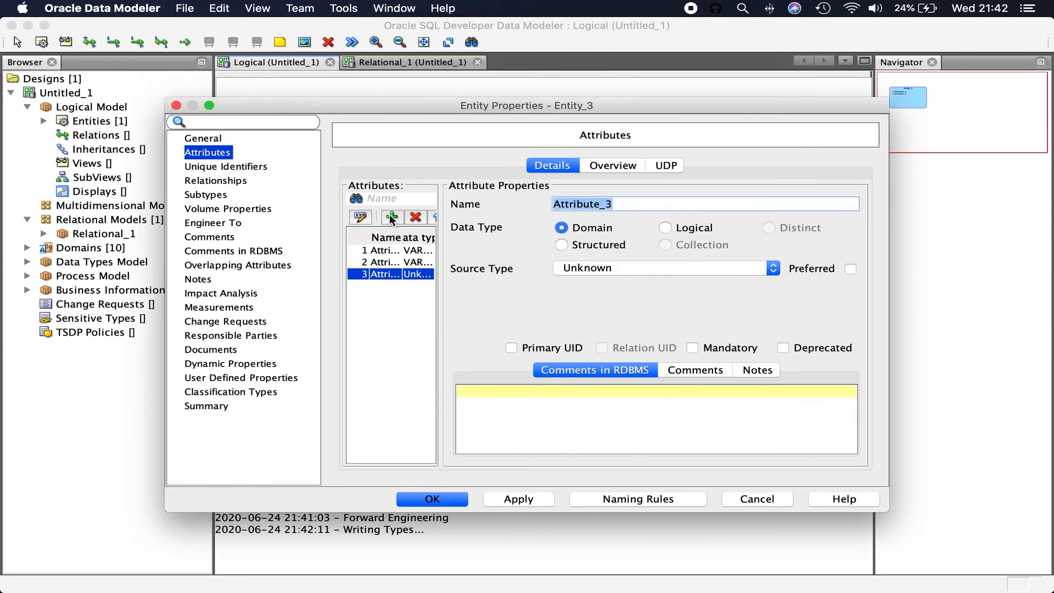
pyautogui.click(666, 229)
pyautogui.click(708, 268)
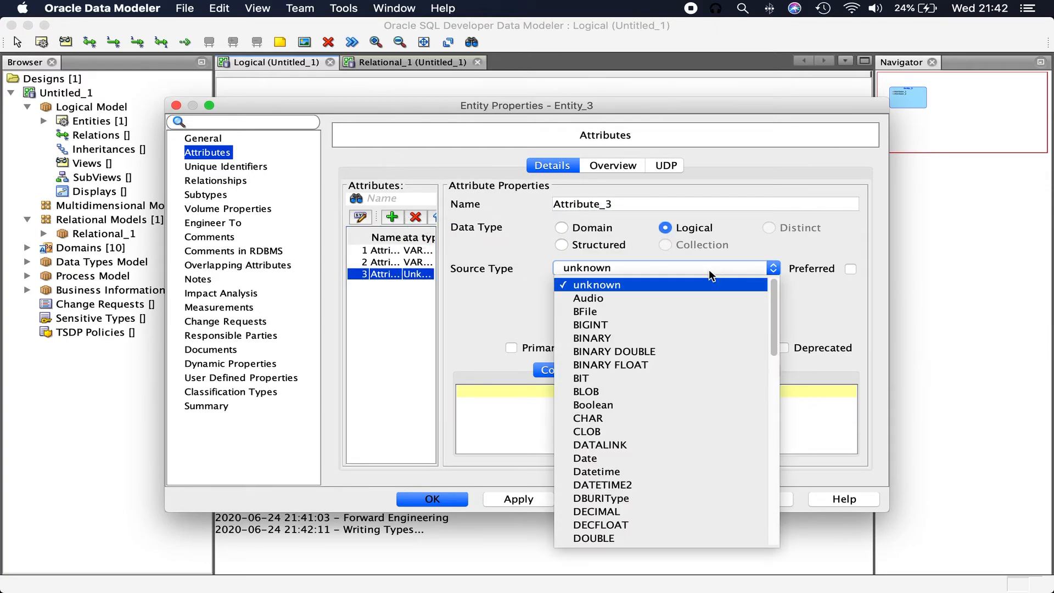
pyautogui.scroll(-4, 667, 462)
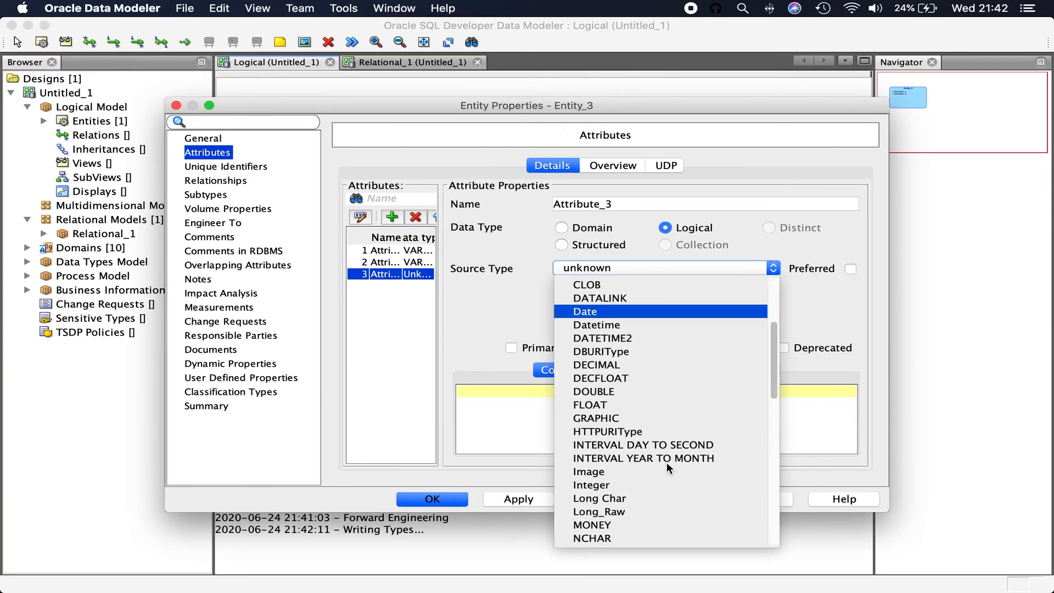
pyautogui.scroll(4, 667, 462)
pyautogui.scroll(-9, 667, 462)
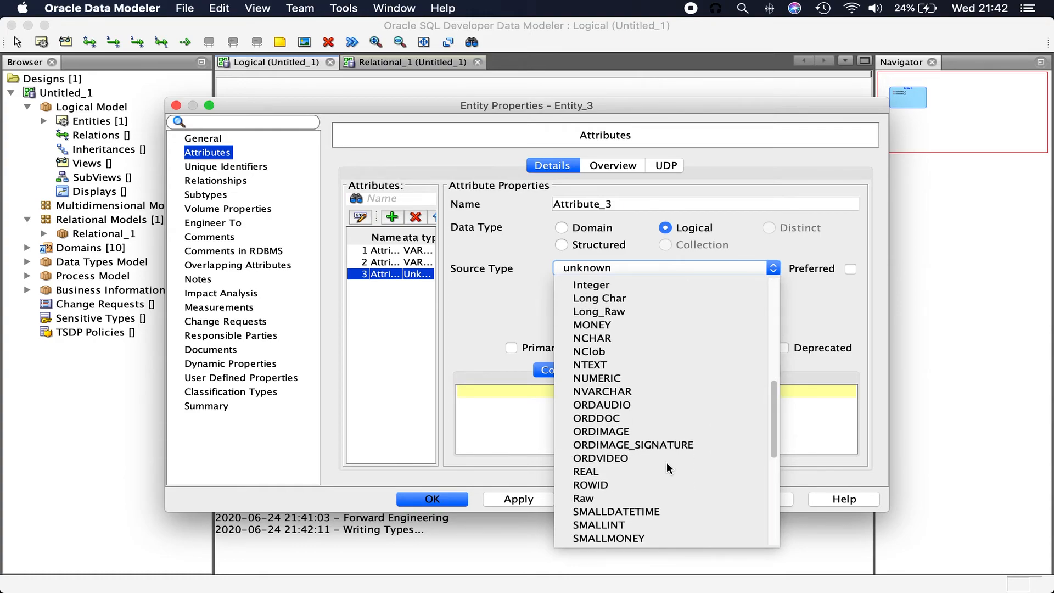
pyautogui.scroll(6, 666, 464)
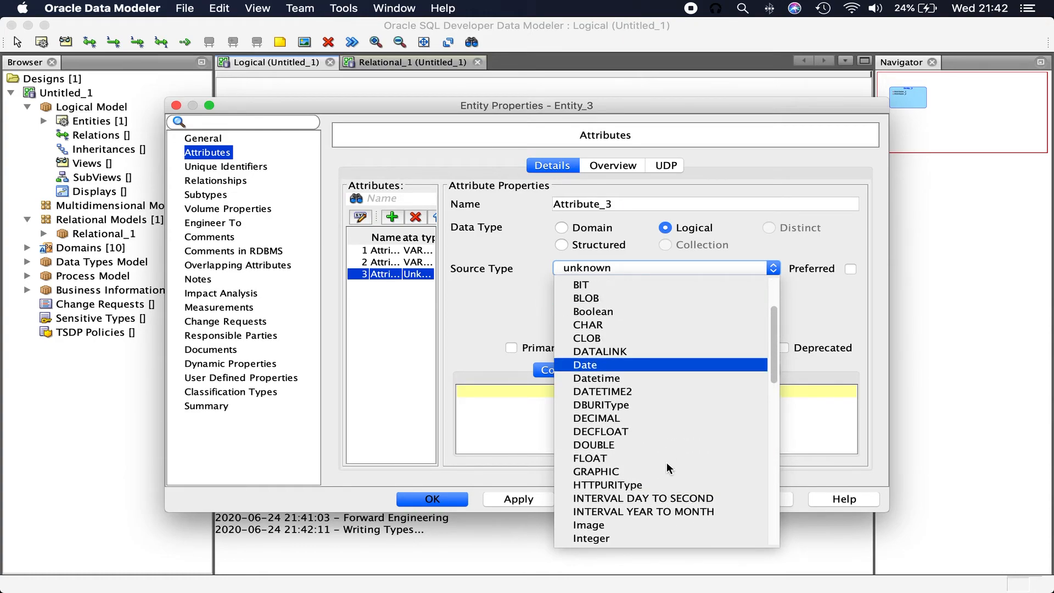
pyautogui.click(591, 326)
pyautogui.click(516, 499)
pyautogui.click(433, 499)
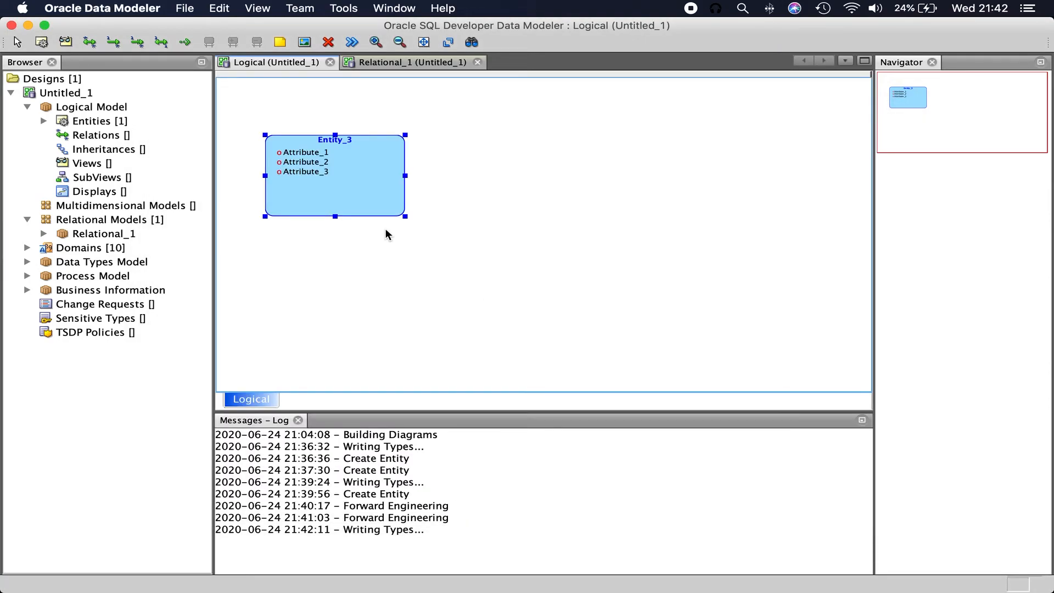
# Engineer the logical model with the CHAR attribute into Relational_1 and enlarge the Entity_3 table to fit its data types.
pyautogui.click(352, 43)
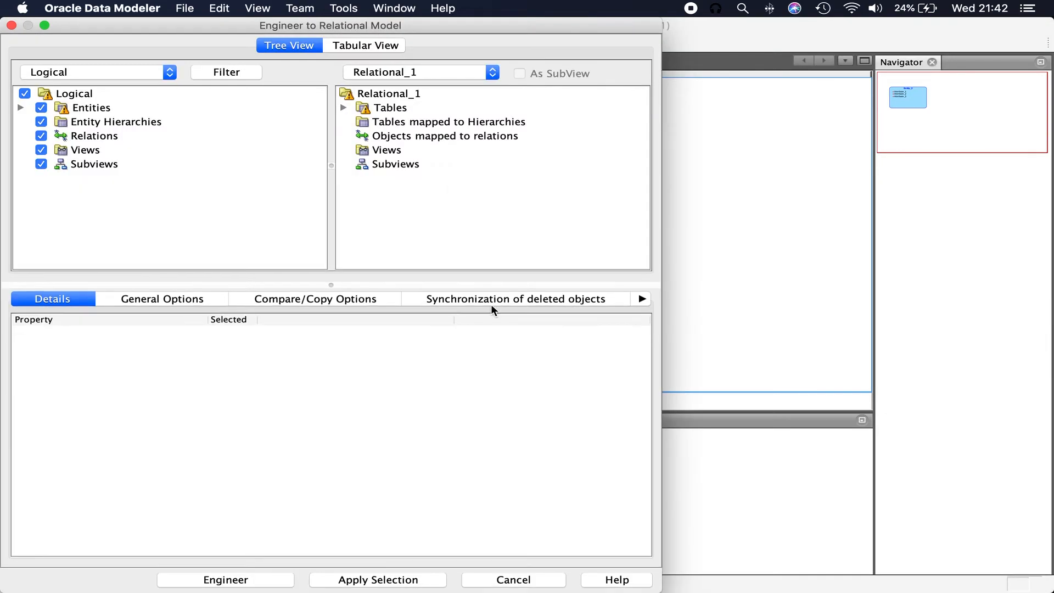
pyautogui.click(273, 585)
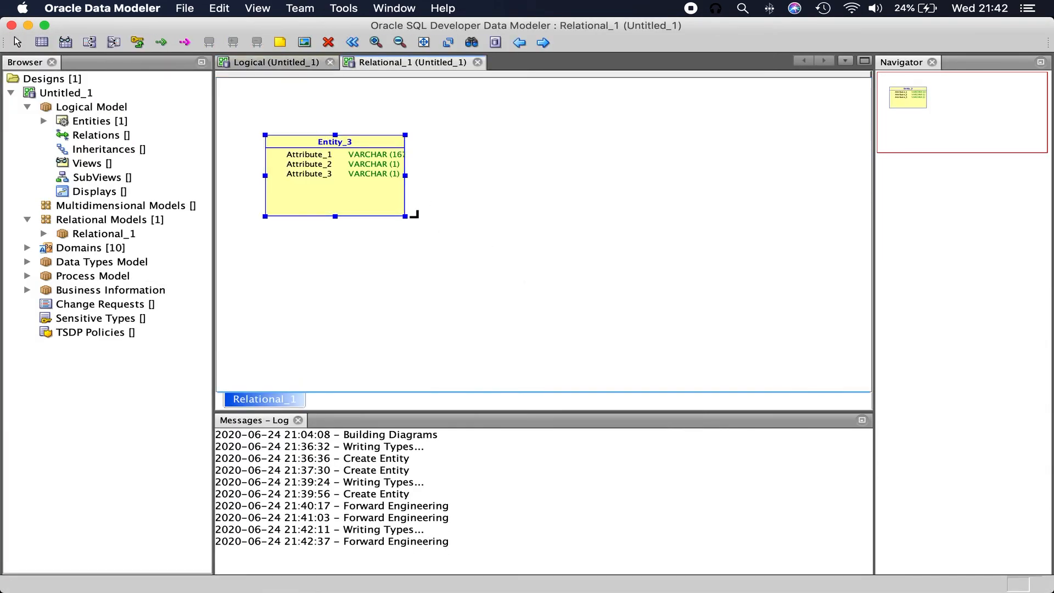
pyautogui.moveTo(403, 214); pyautogui.dragTo(455, 234)
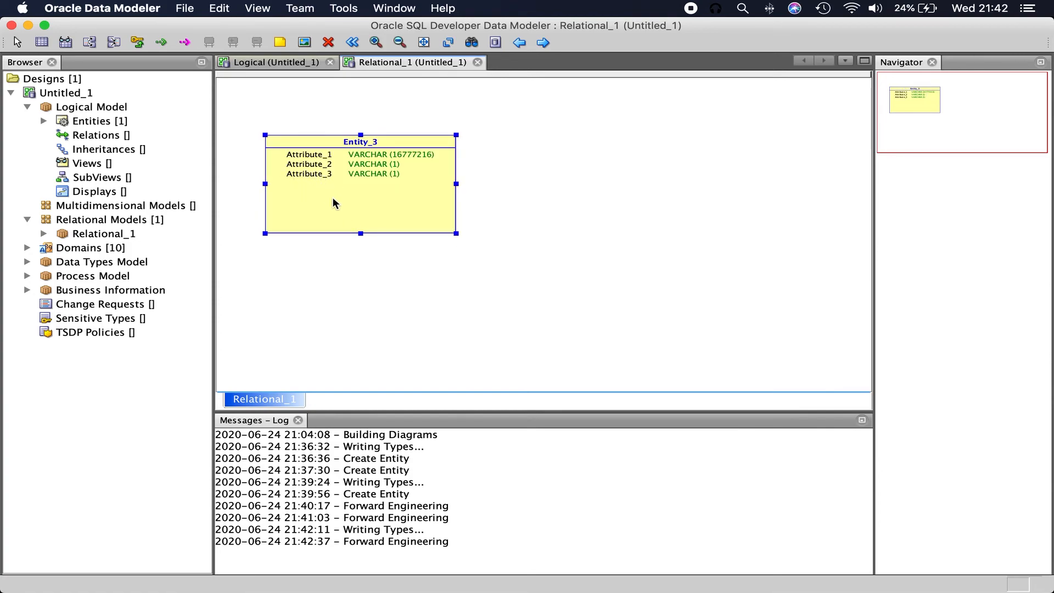
# Compare the engineered CHAR column with the CHAR, CHARACTER entry in the Snowflake documentation, and return to Oracle Data Modeler.
pyautogui.press('super+Tab')
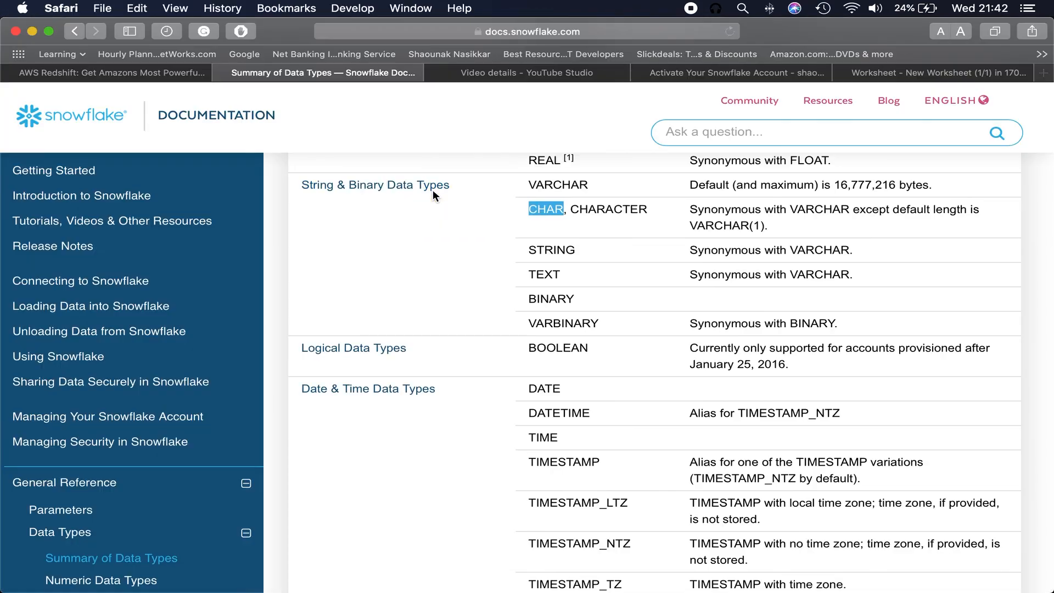
pyautogui.click(713, 264)
pyautogui.moveTo(775, 230); pyautogui.dragTo(694, 215)
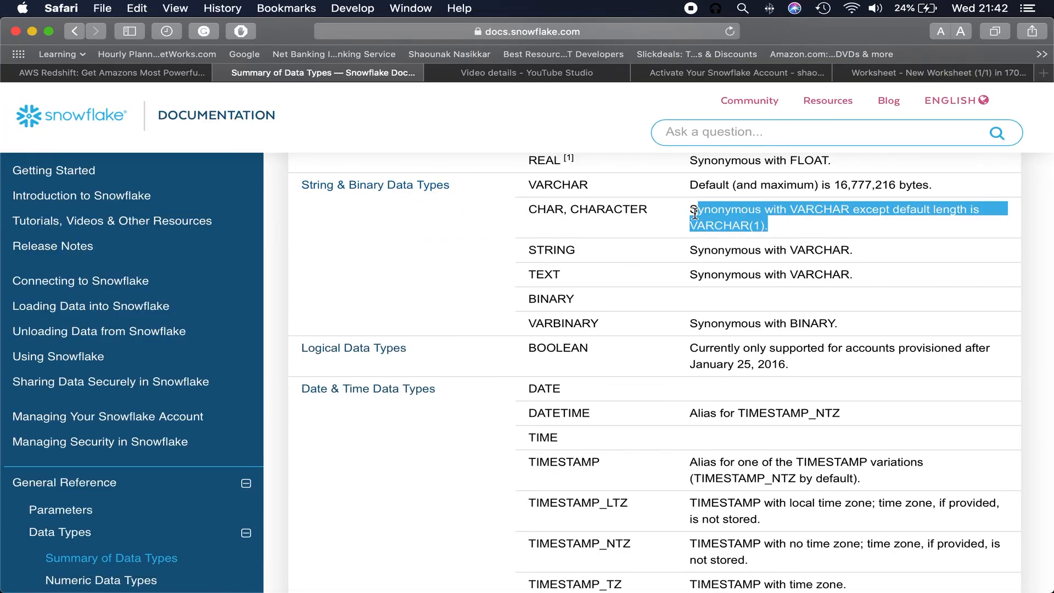
pyautogui.click(734, 295)
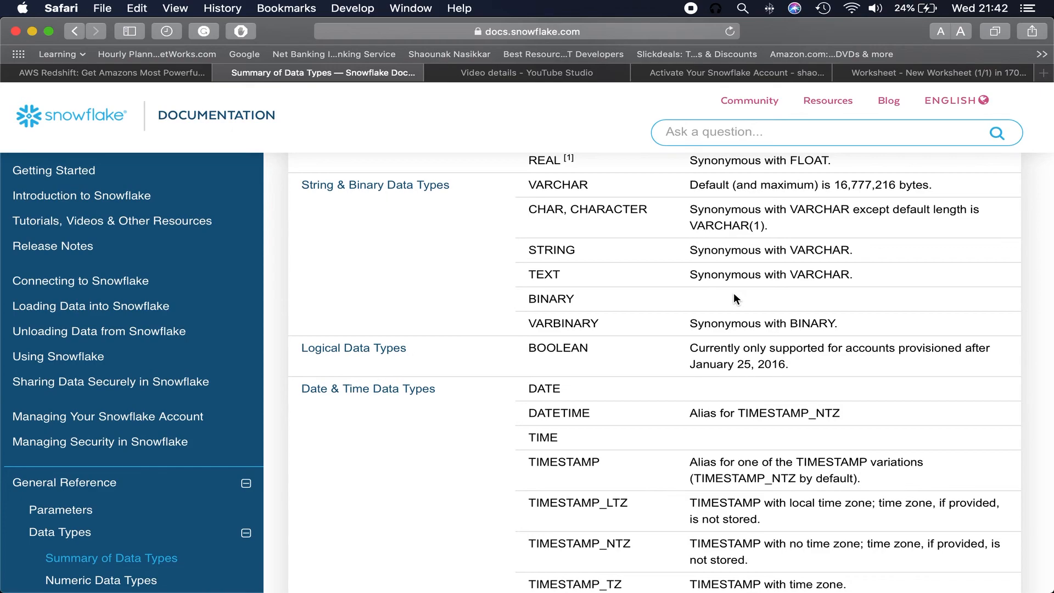
pyautogui.press('super+Tab')
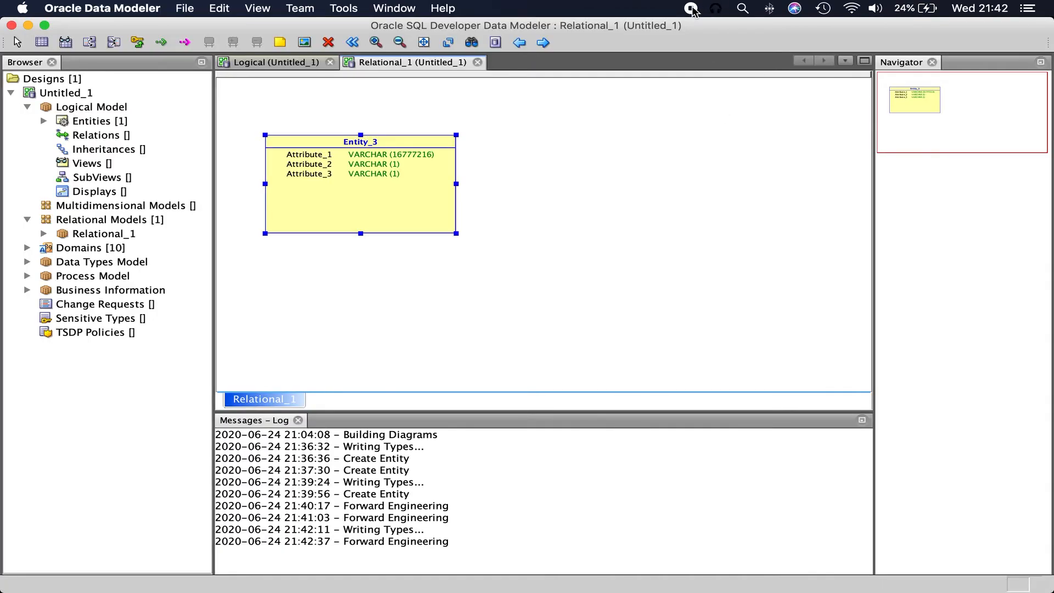